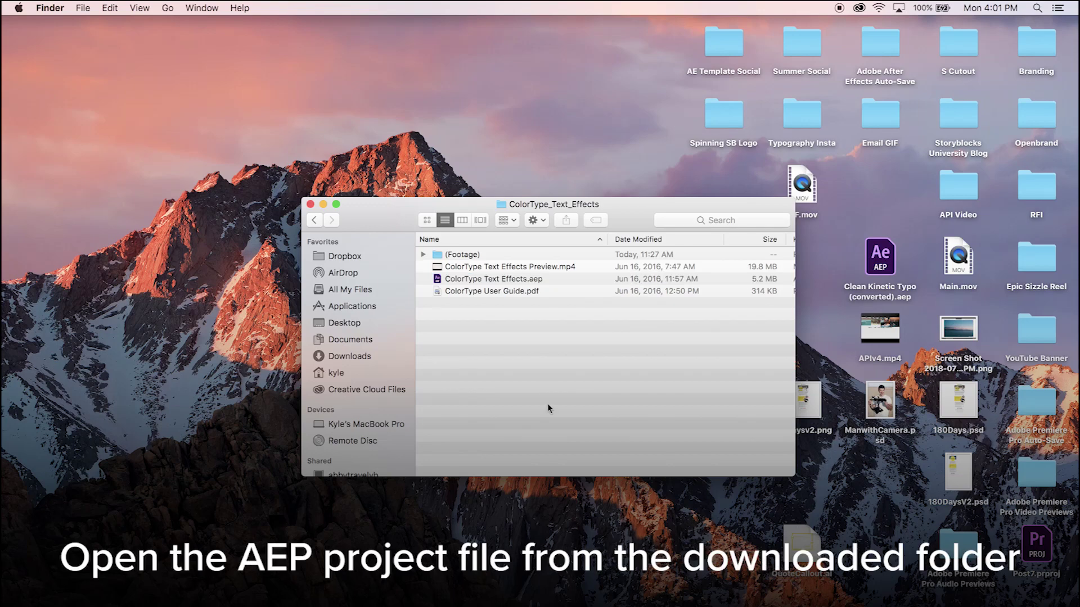
Step: Open ColorType Text Effects.aep from Finder and accept converting it to the new version
click(539, 281)
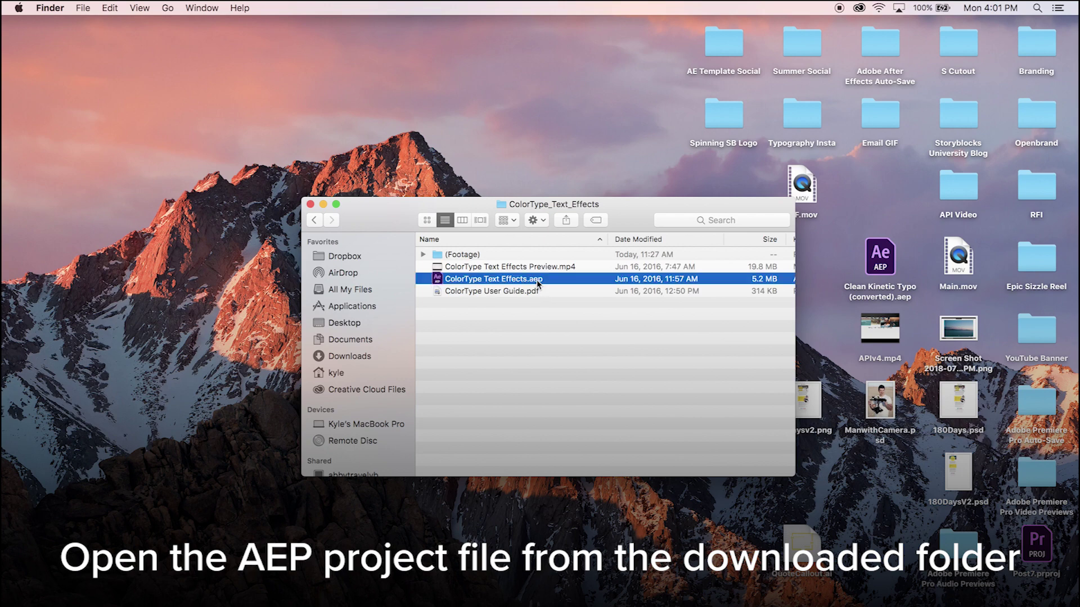
double_click(538, 280)
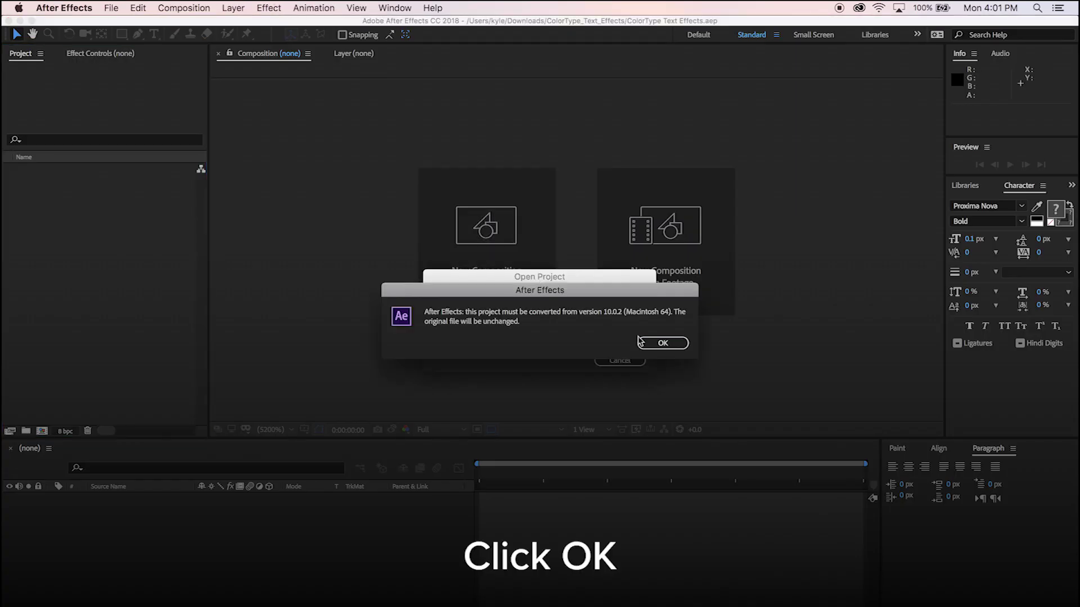
click(661, 343)
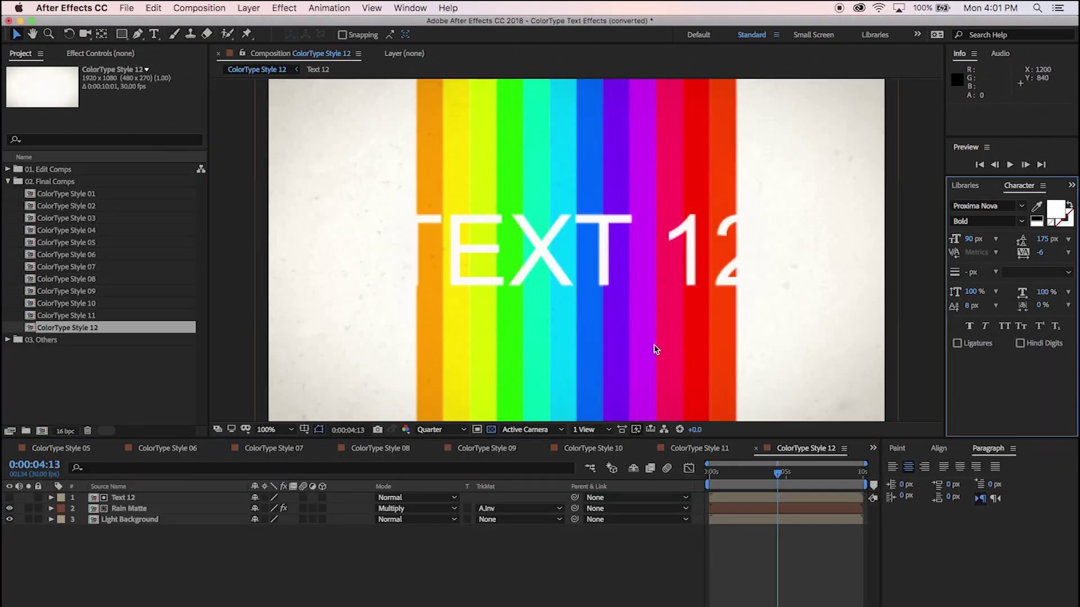
click(113, 371)
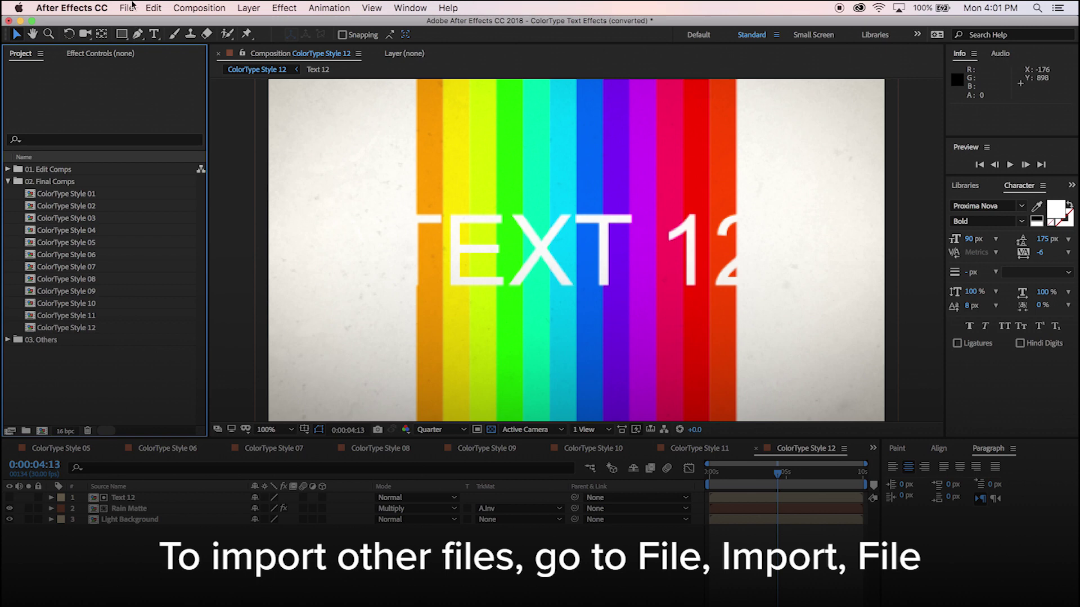
Step: Import the two QT movies, the WAV music track and the JPEG bokeh city photo from Downloads
click(130, 7)
mouse_move(158, 177)
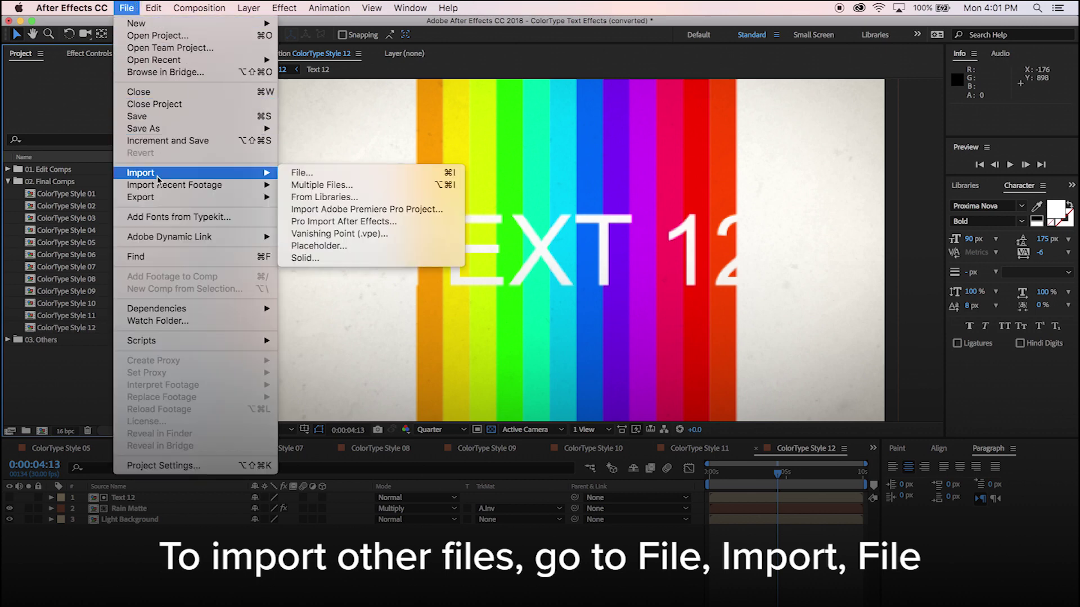
click(308, 174)
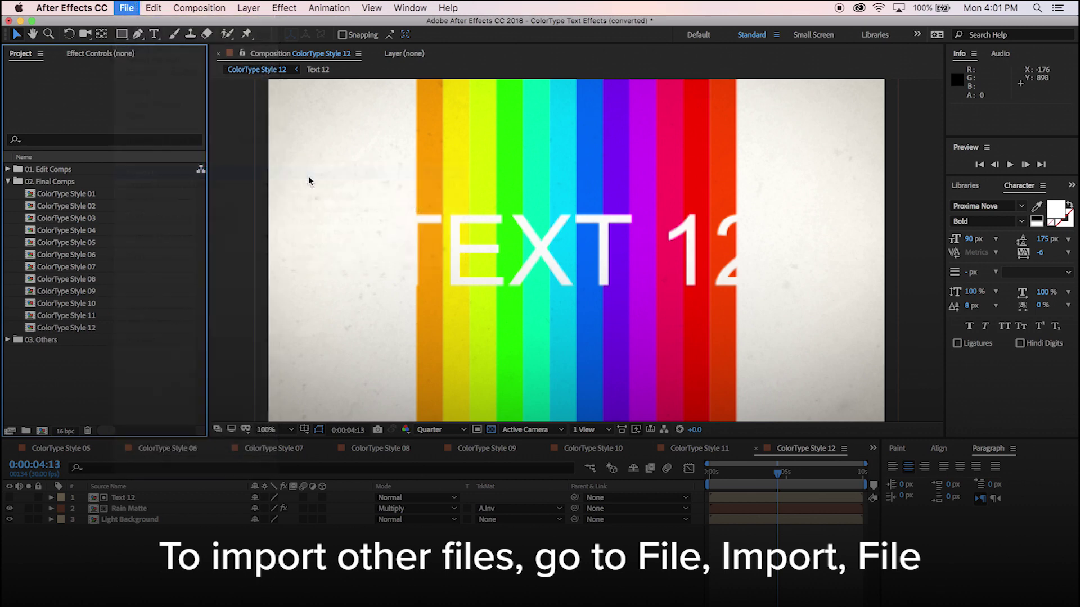
click(498, 167)
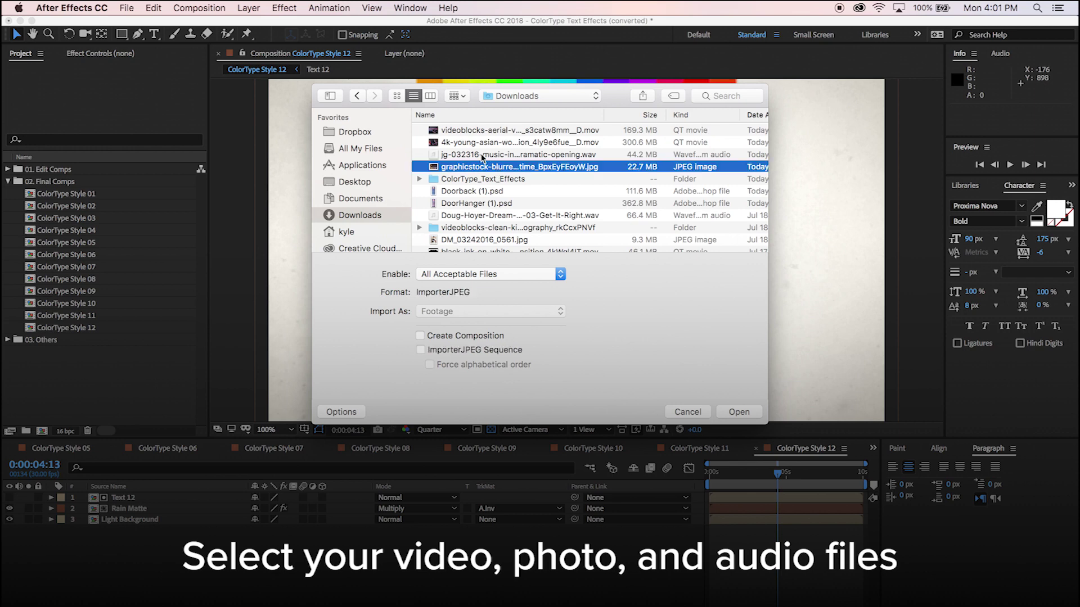
shift+click(467, 131)
click(738, 412)
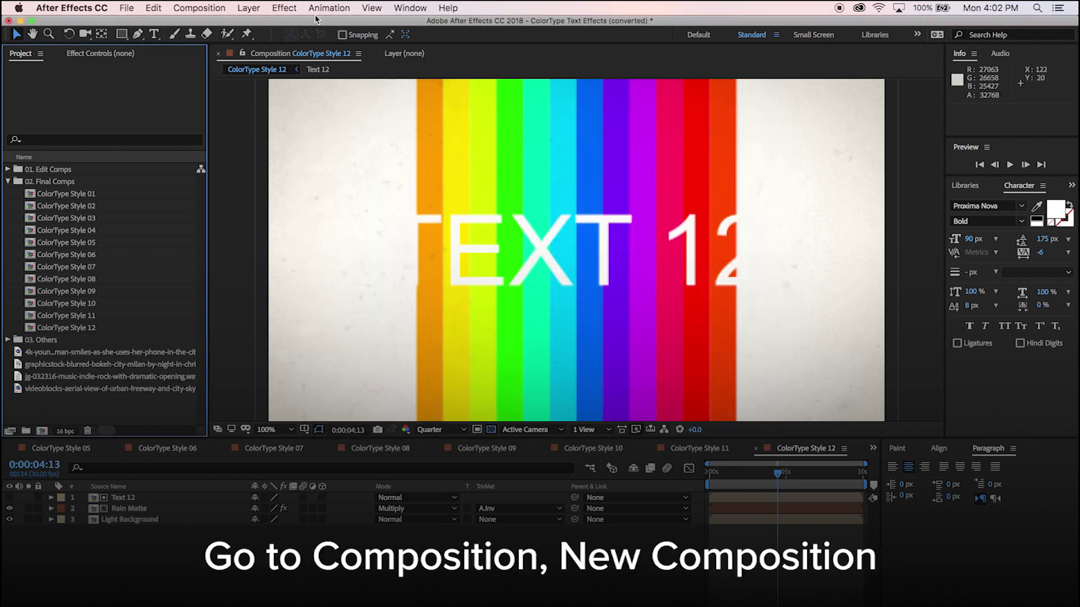
click(222, 7)
Step: Create the My Promo comp at HDTV 1080 29.97 (1920×1080) with a 0;00;30;00 duration
click(225, 18)
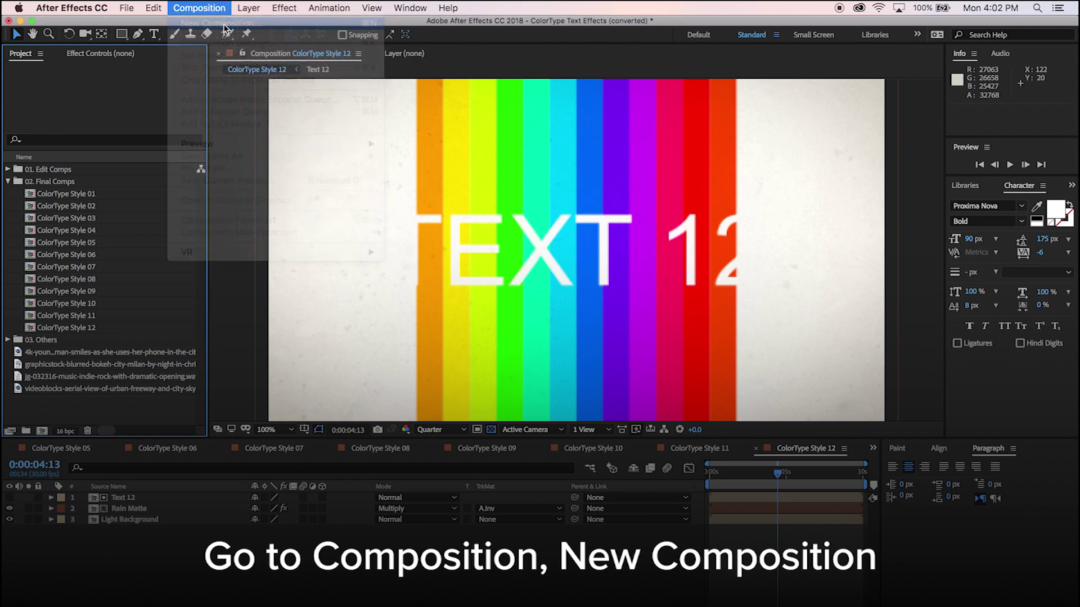
text(My Promo)
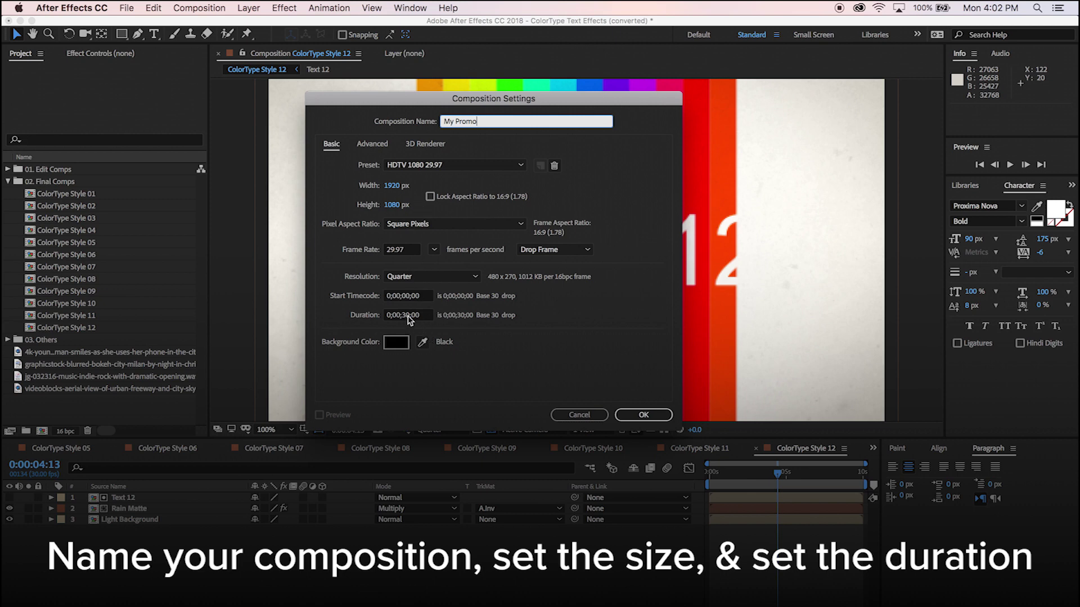
click(643, 414)
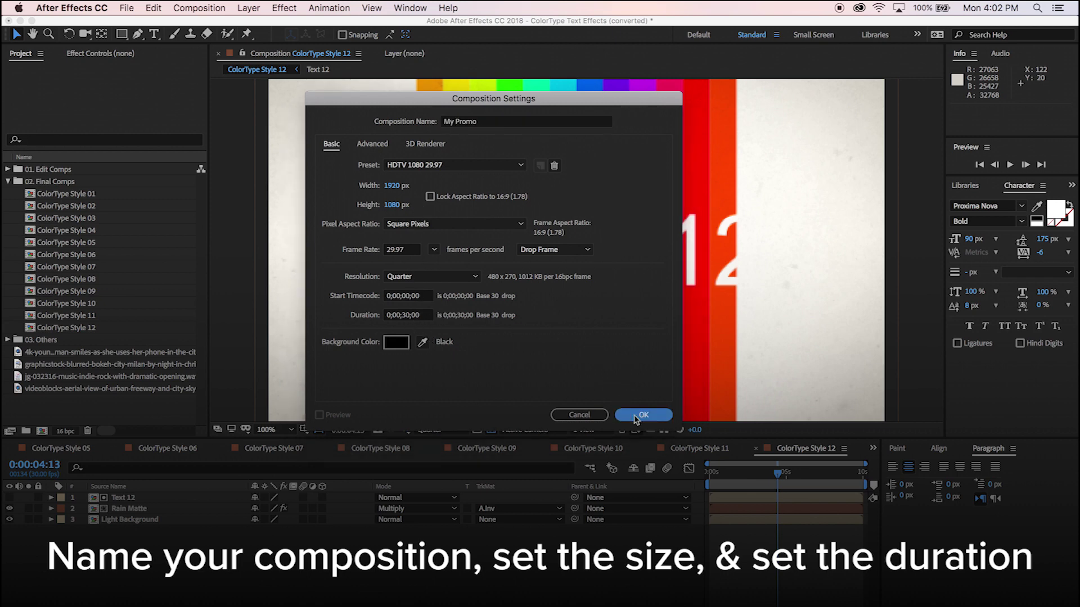
click(67, 193)
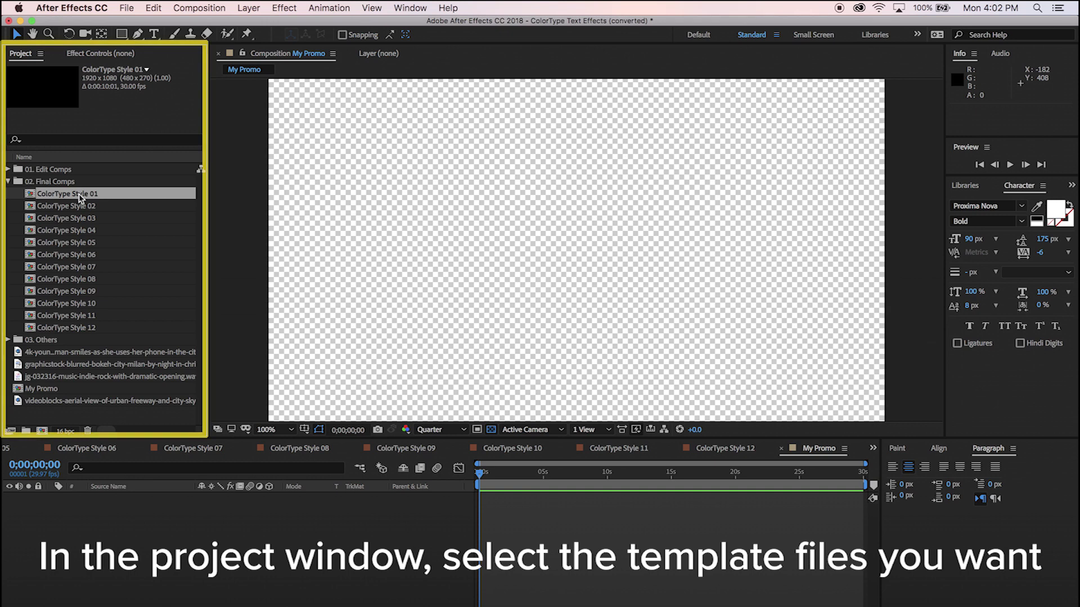
Step: Add ColorType Style 01 and 02 to My Promo, hide Style 02, and start Style 01 at 0s
drag(79, 197, 497, 534)
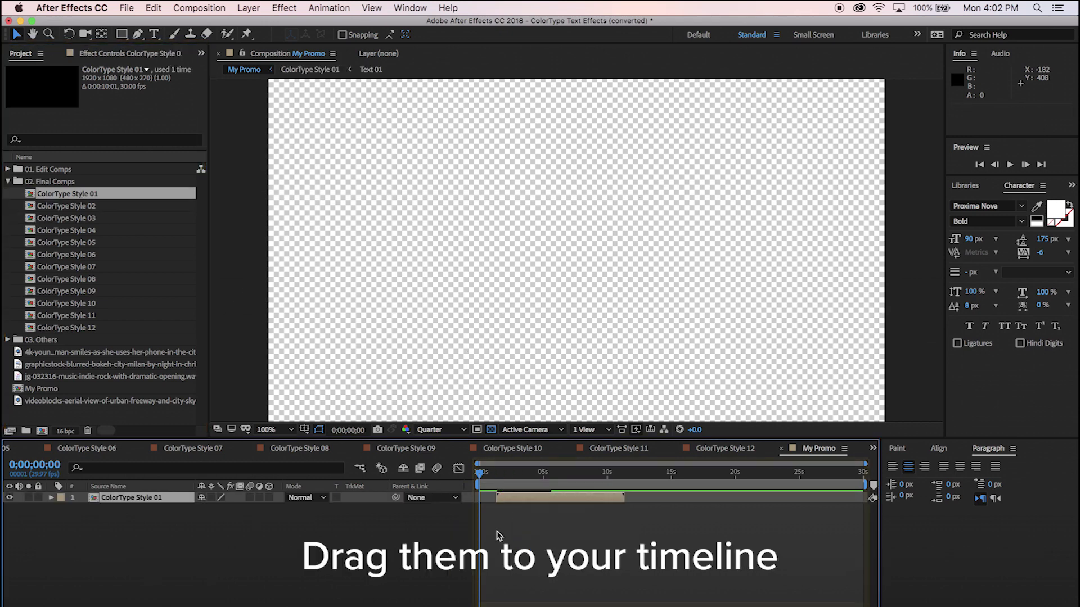
drag(81, 207, 516, 544)
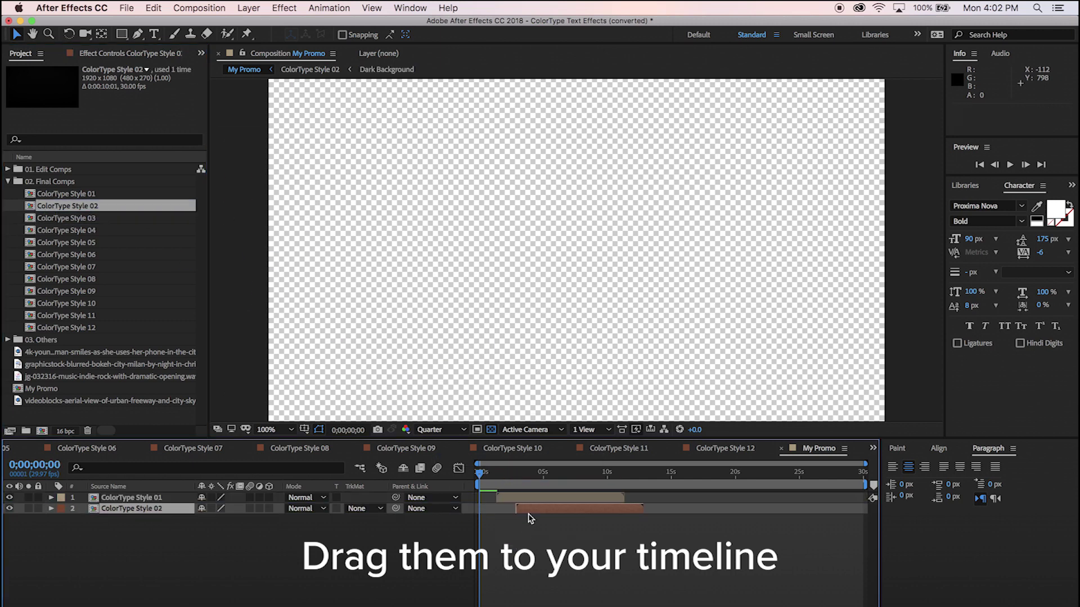
click(9, 509)
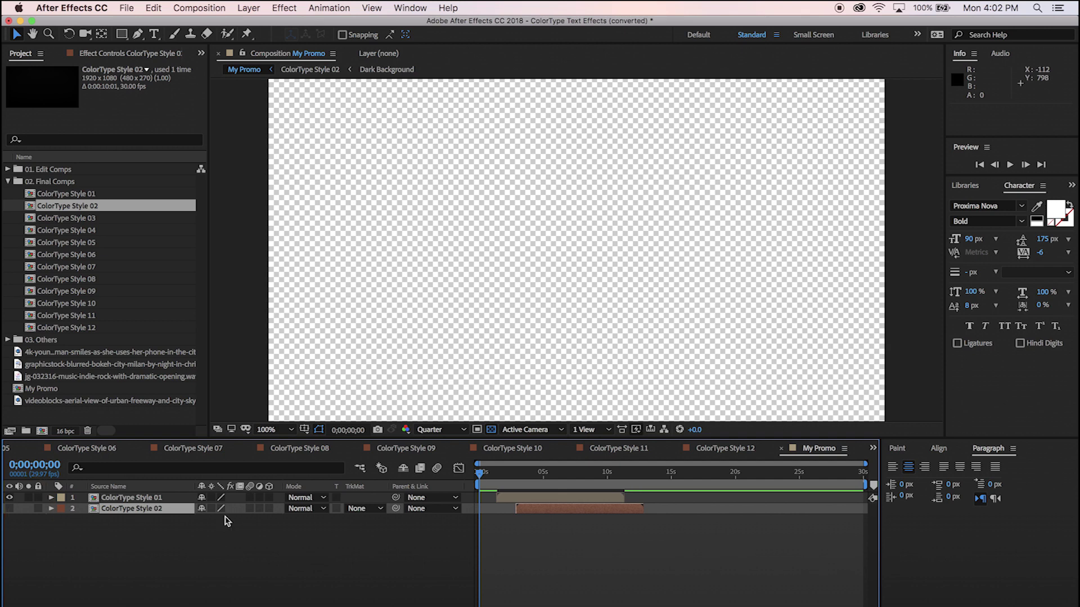
drag(515, 500, 499, 498)
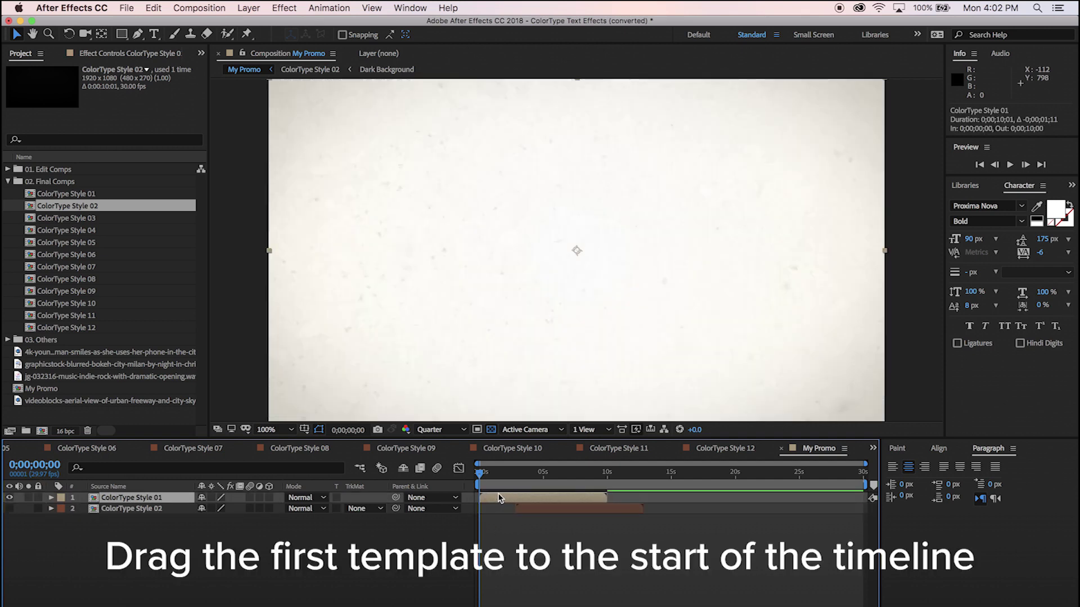
click(522, 476)
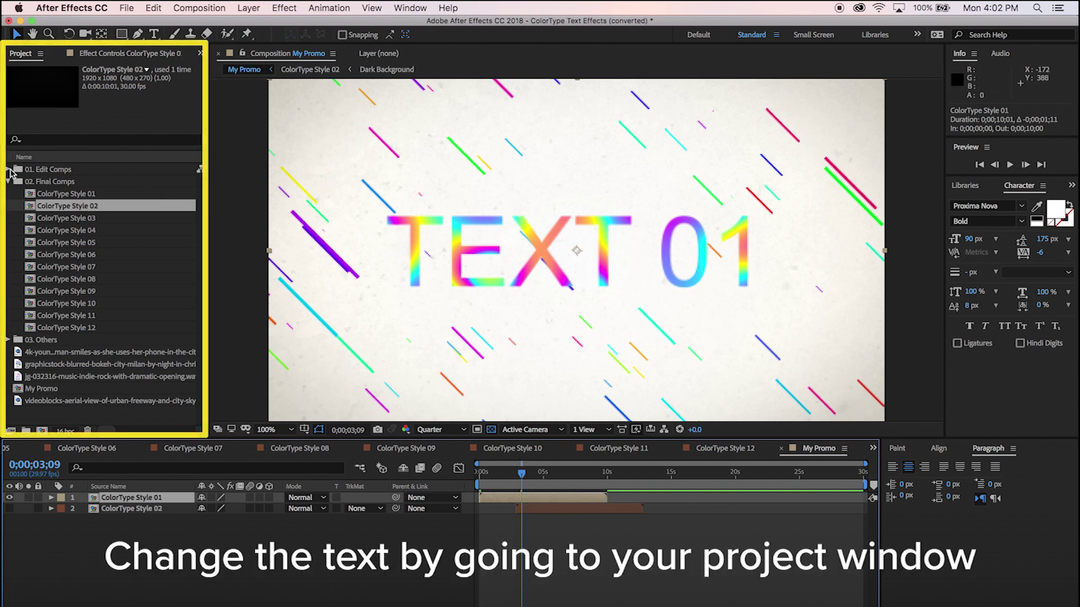
Step: Open the Text 01 comp from Edit Comps > Text and retype its text as INTRODUCING
double_click(32, 170)
click(20, 194)
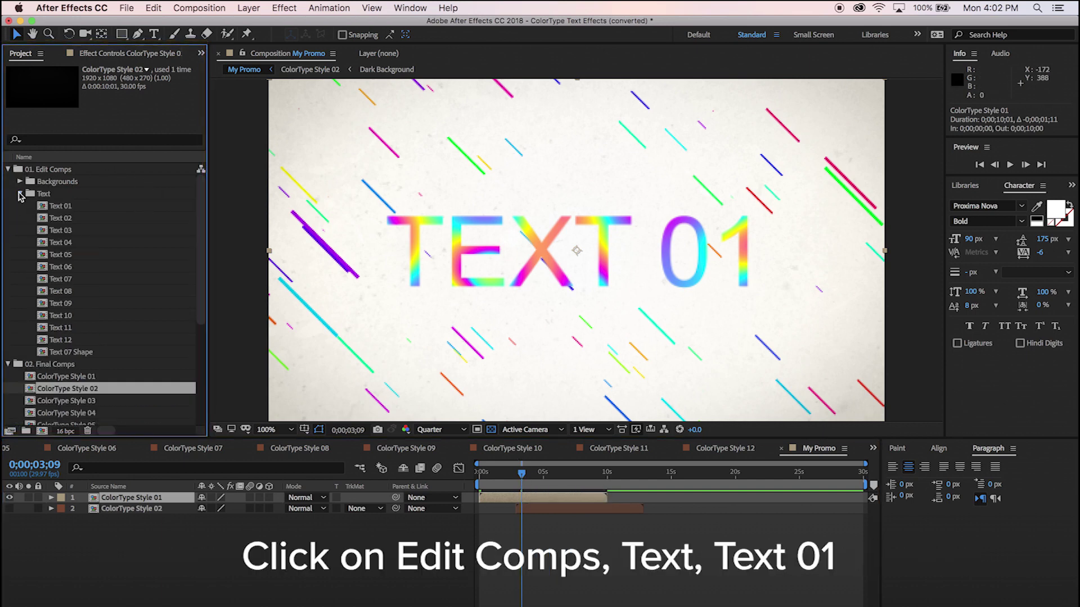
double_click(59, 207)
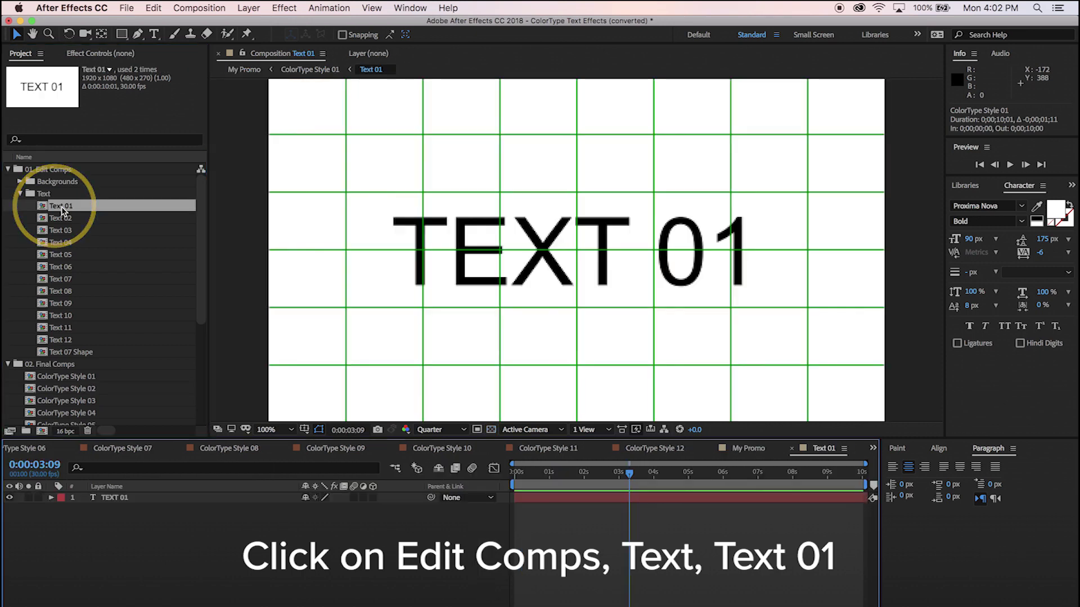
double_click(563, 275)
text(INT)
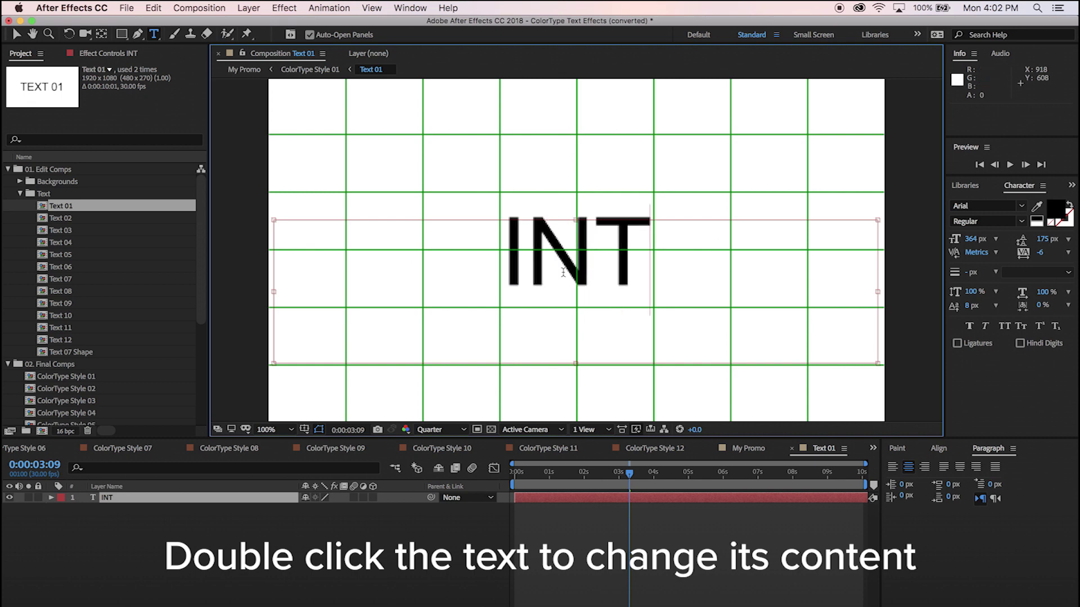
text(RODUCING)
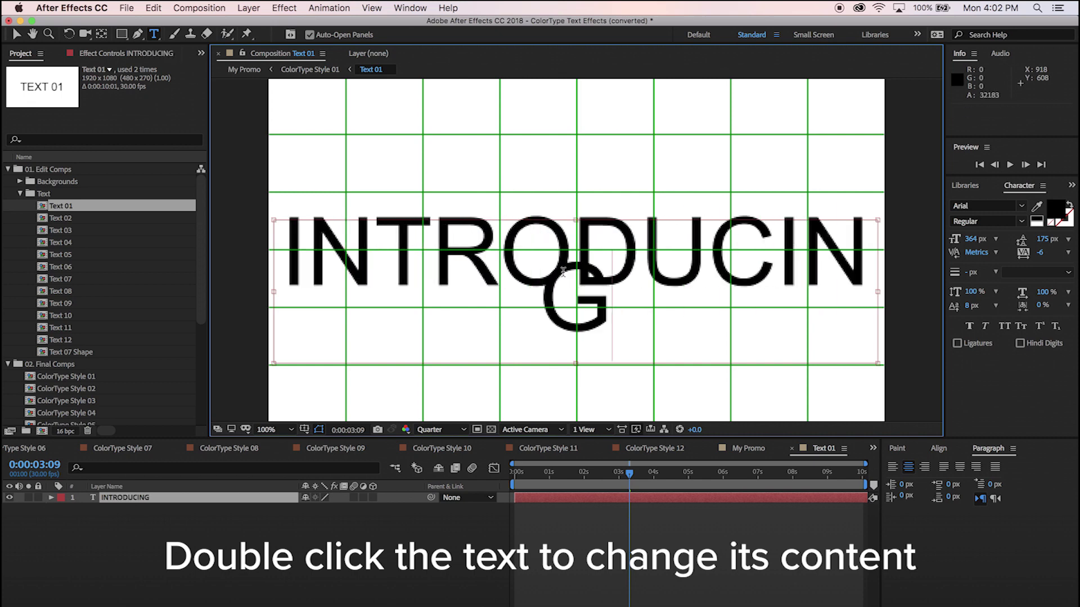
Step: Set INTRODUCING in Proxima Nova Light and shrink it to 239 px to fit one line
key(super+a)
drag(949, 237, 928, 242)
click(984, 206)
text(pro)
click(867, 272)
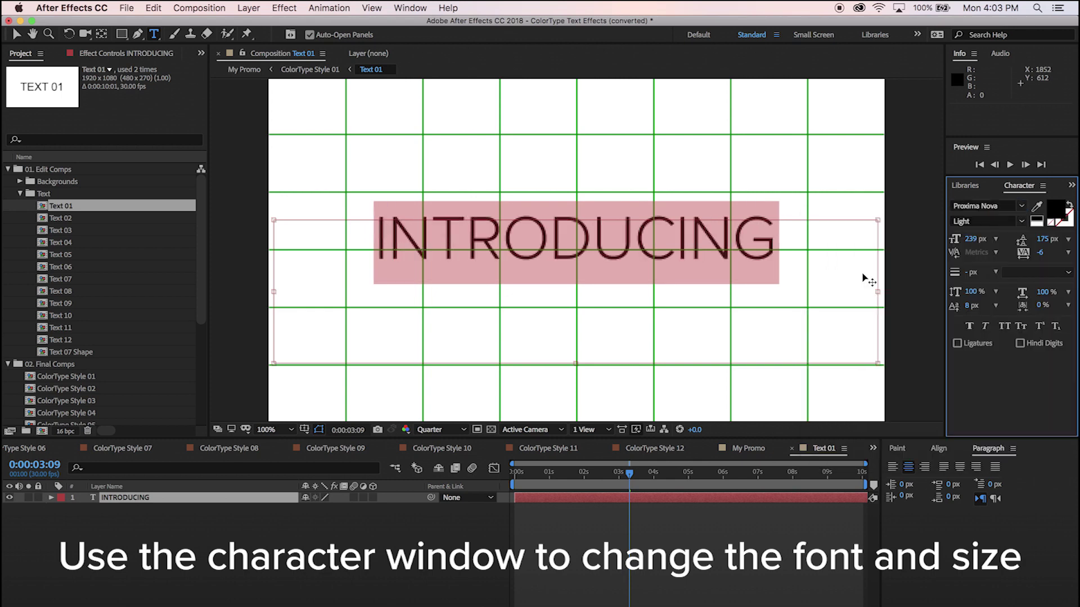
click(597, 242)
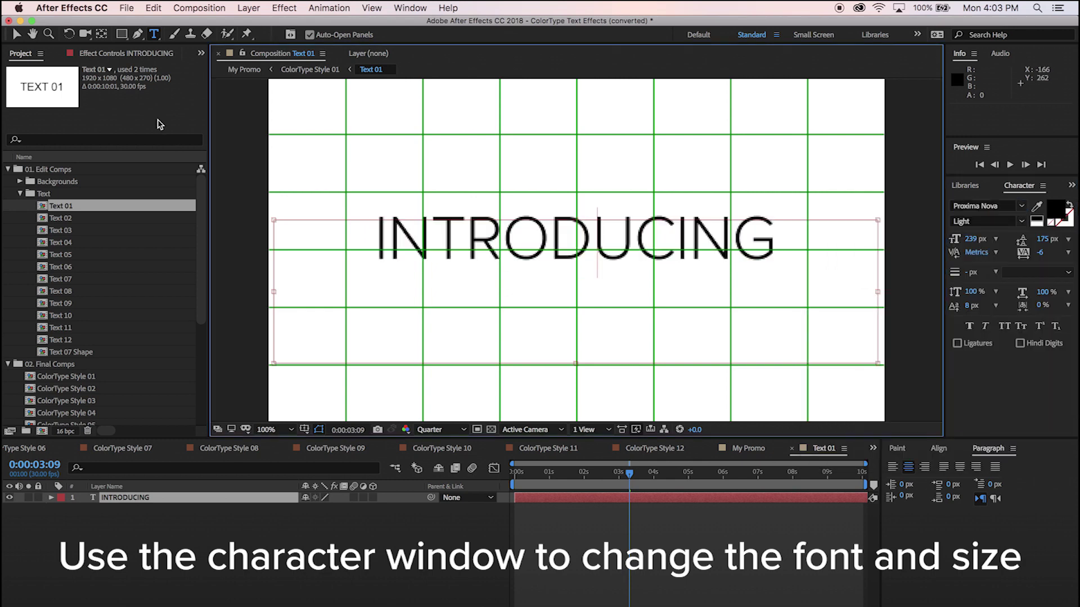
Step: Nudge the INTRODUCING text down to position 1090, 526 in the Text 01 frame
click(17, 34)
drag(585, 239, 585, 256)
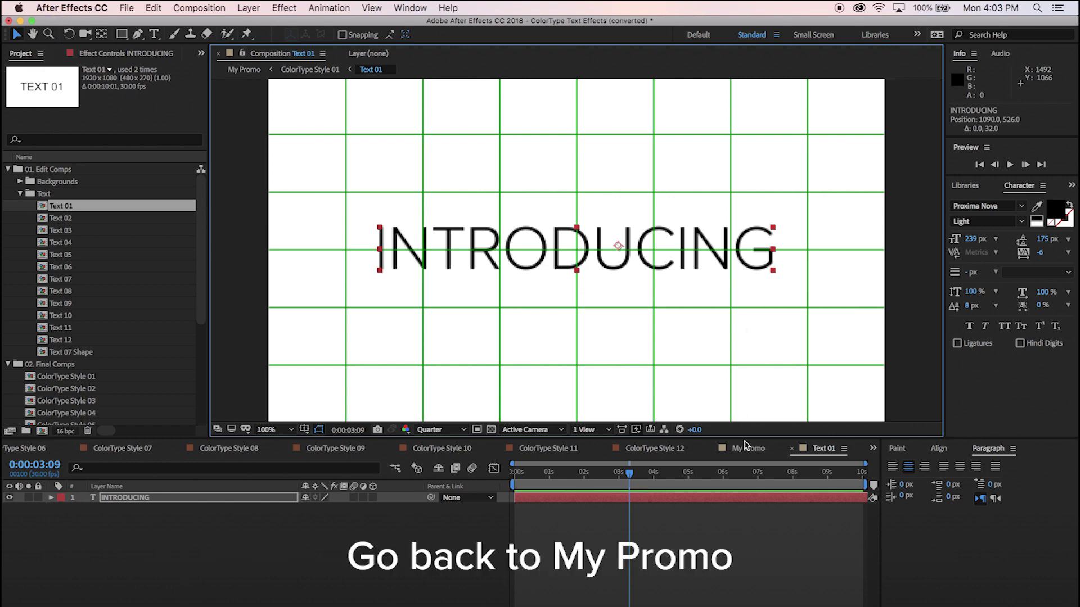
click(744, 450)
Step: Preview My Promo, trim ColorType Style 01 to end at 0;00;03;14, and unhide Style 02
click(745, 453)
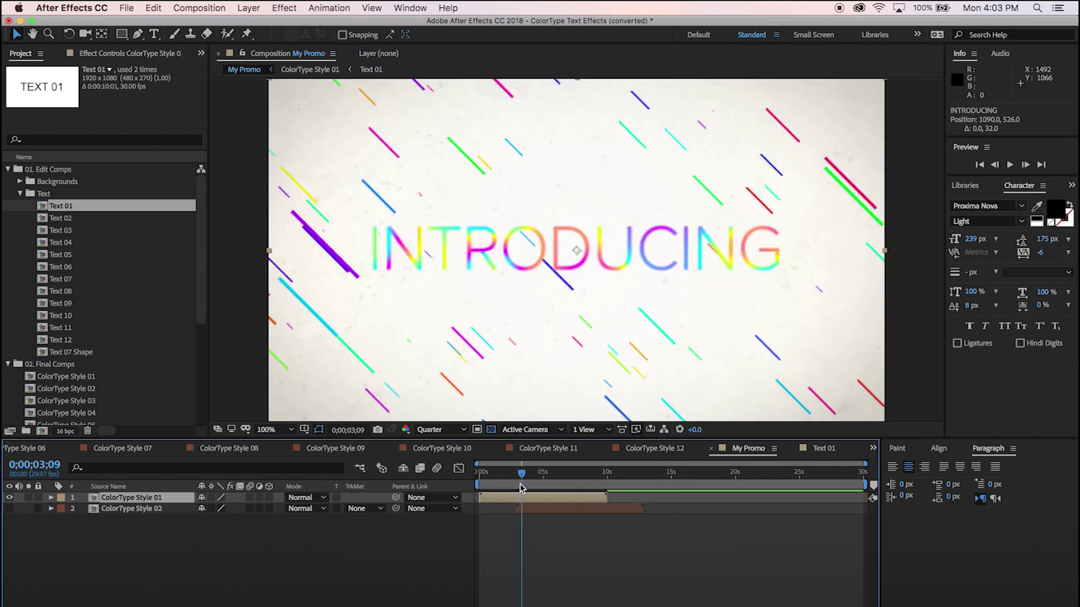
key(space)
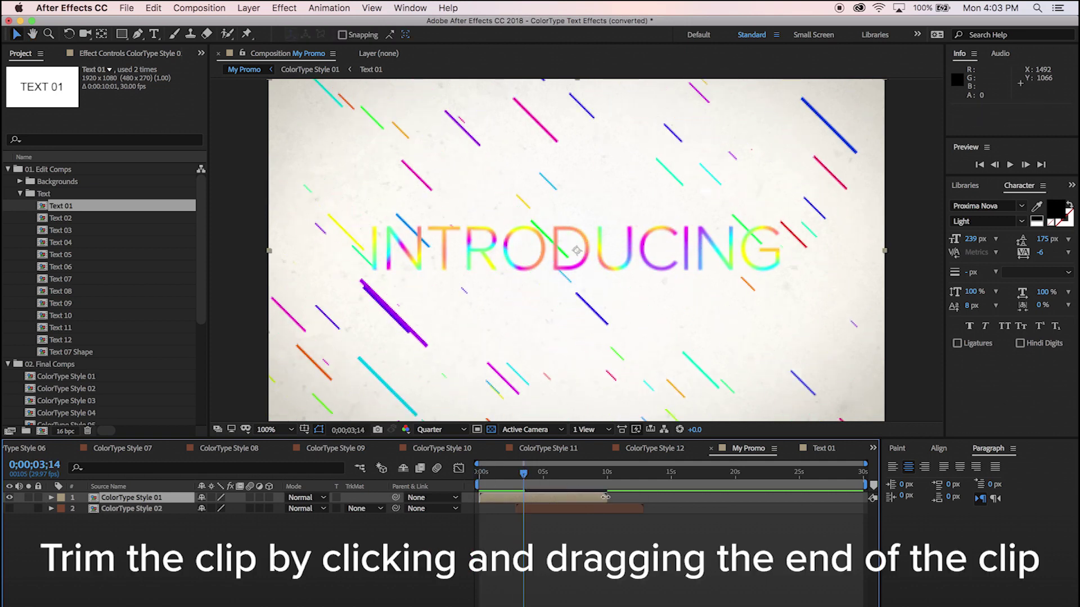
drag(608, 498, 524, 499)
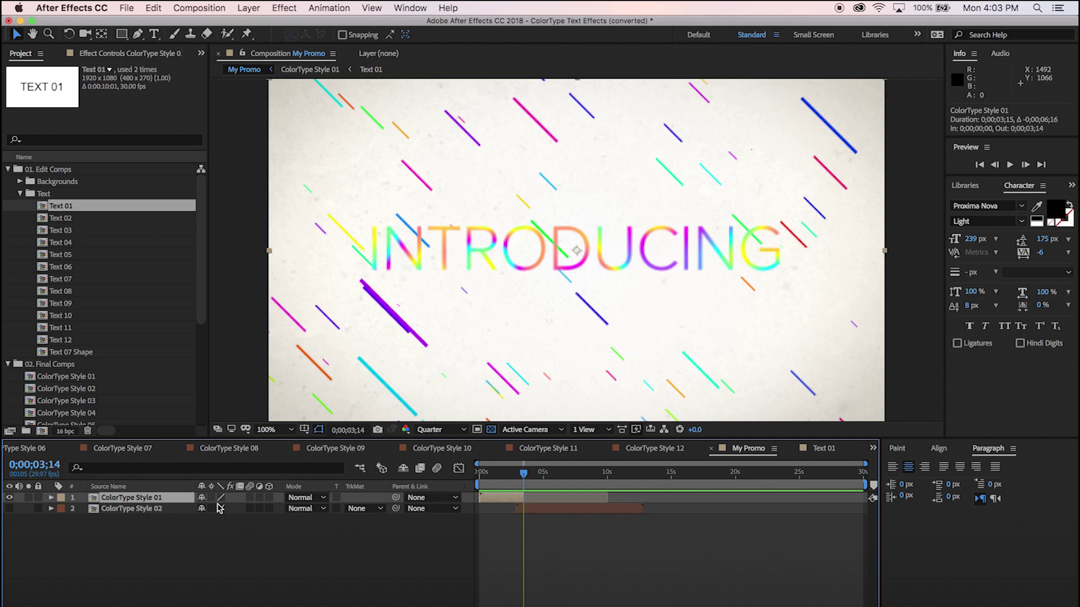
click(10, 509)
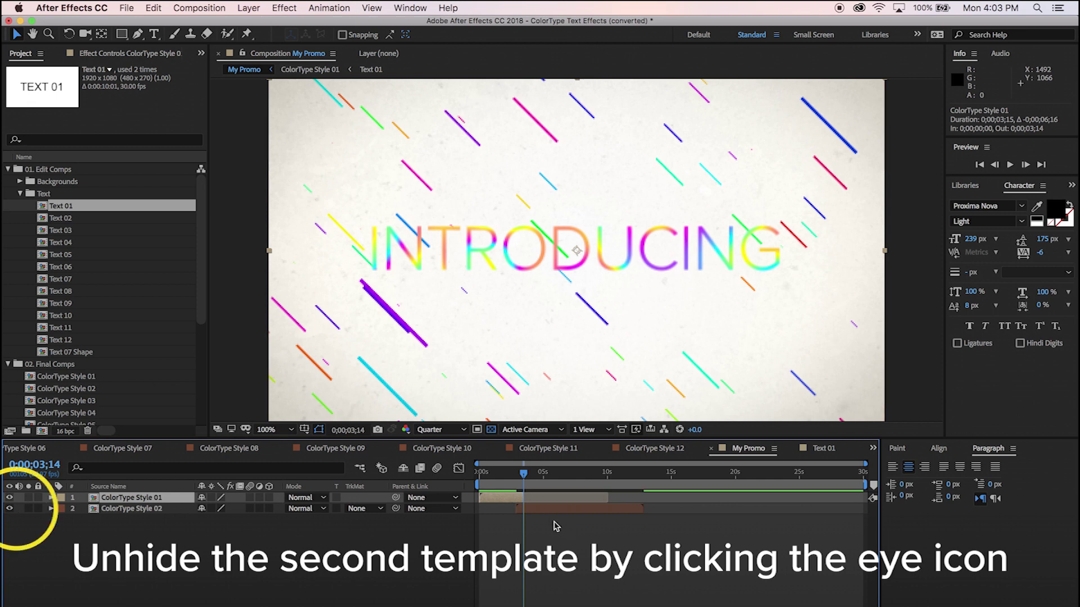
Step: Shift ColorType Style 02 to start at 0;00;03;14 and scrub ahead to check TEXT 02
drag(544, 514, 551, 514)
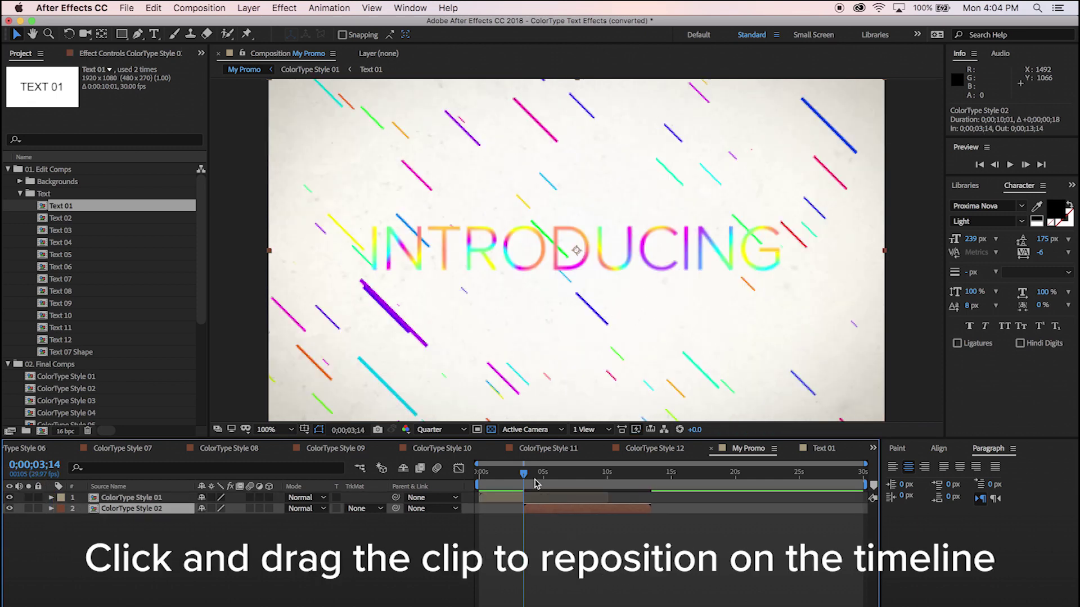
drag(527, 476, 569, 480)
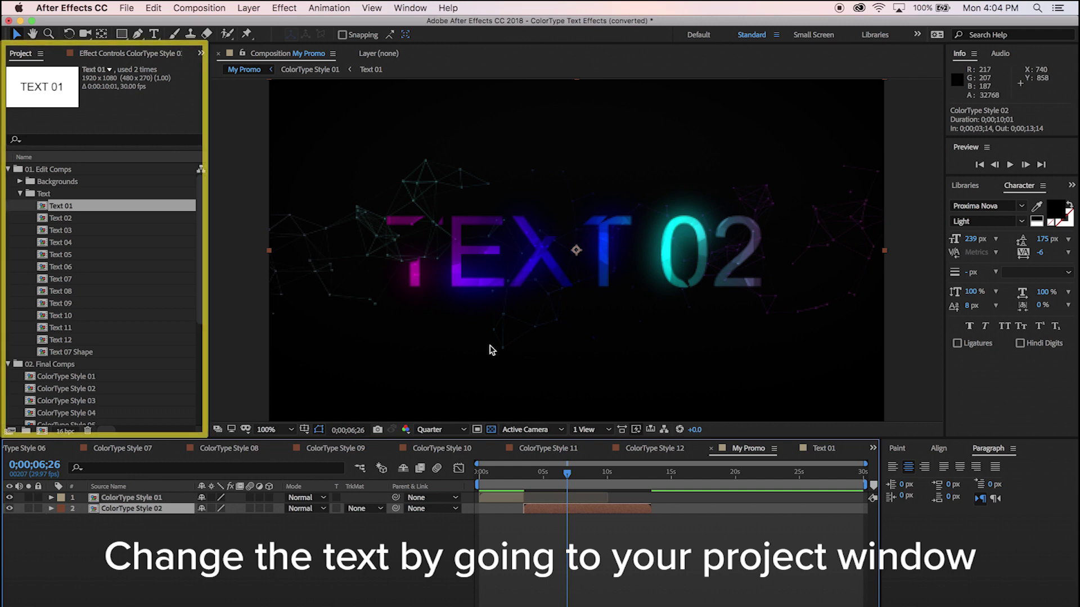
double_click(76, 219)
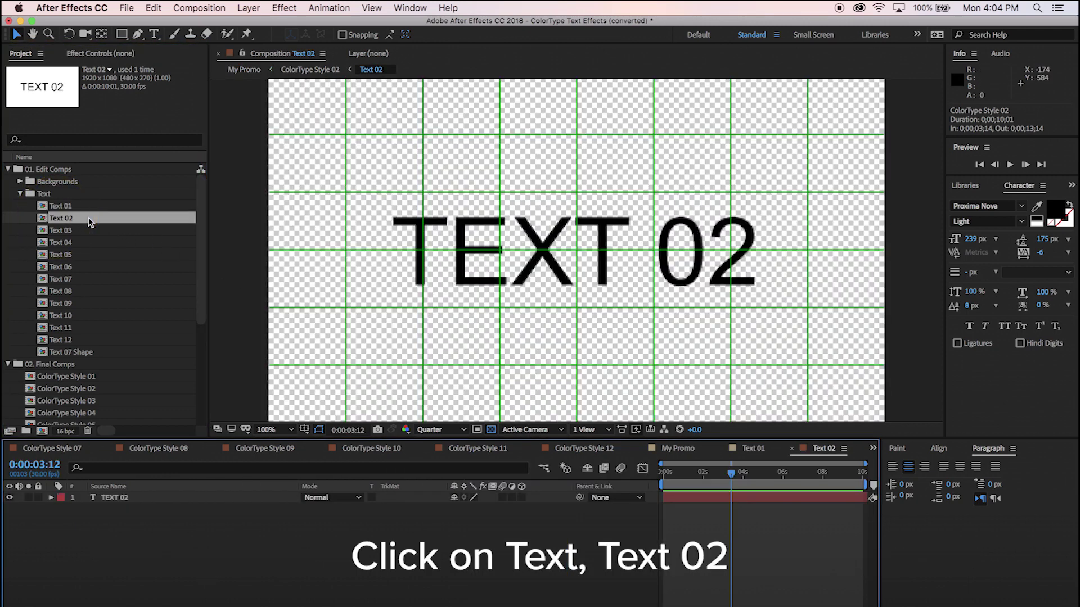
Step: Retype the Text 02 placeholder as MY PROMO in Proxima Nova Bold at 290 px
double_click(552, 264)
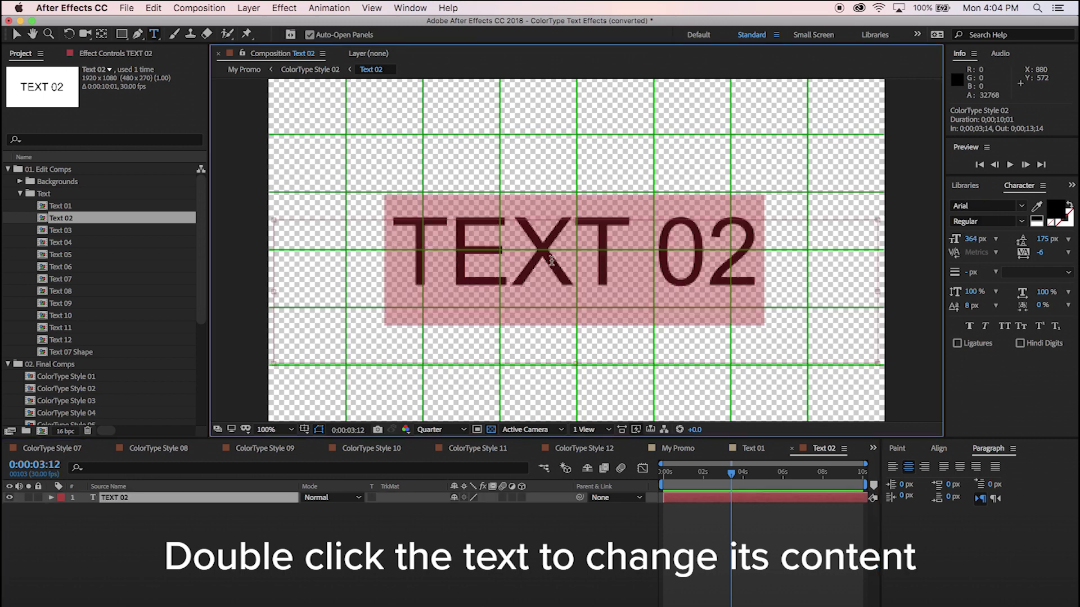
text(MY PROMO)
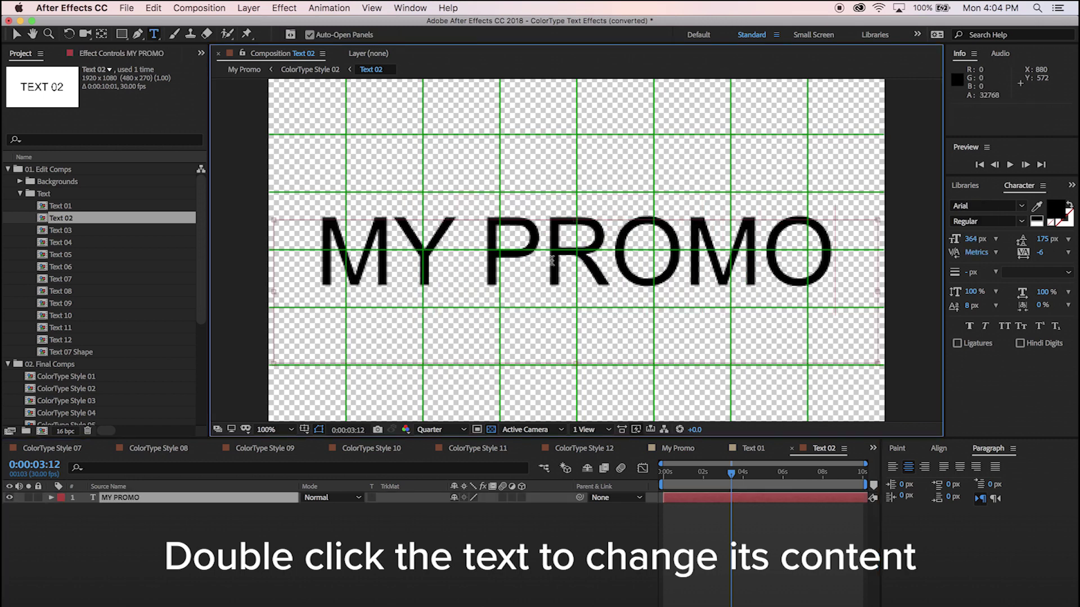
key(super+a)
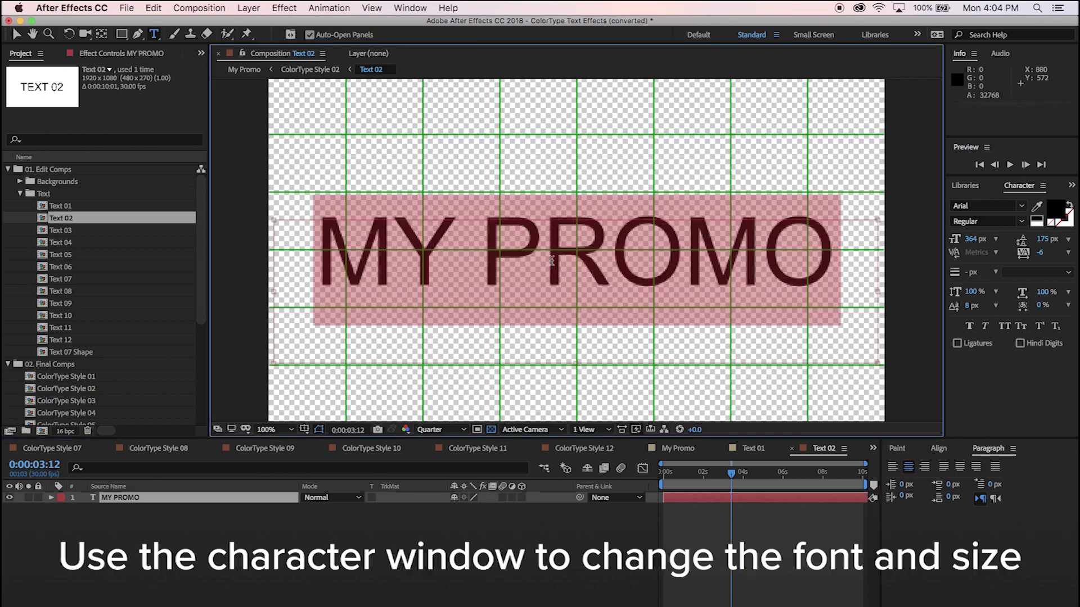
click(1007, 205)
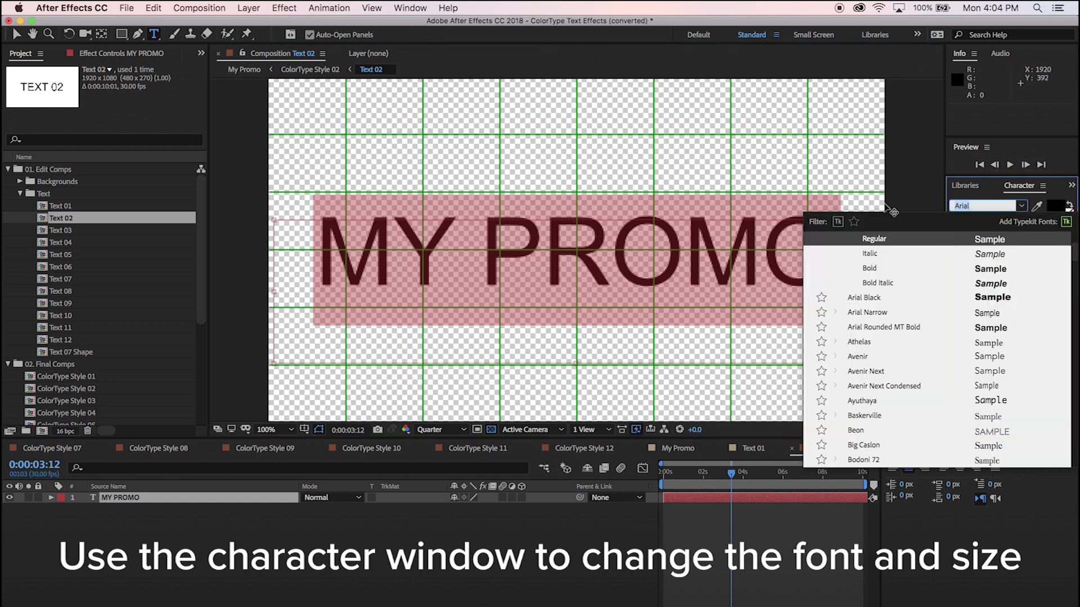
text(Prox)
click(891, 366)
drag(968, 240, 952, 240)
click(504, 167)
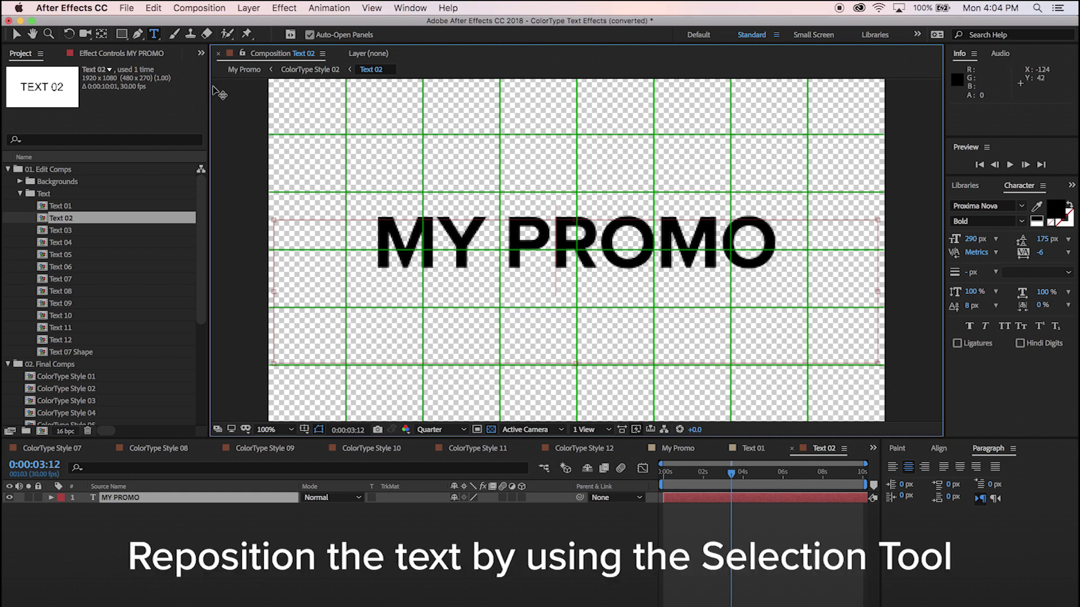
Step: Nudge MY PROMO slightly lower in the Text 02 frame
click(18, 34)
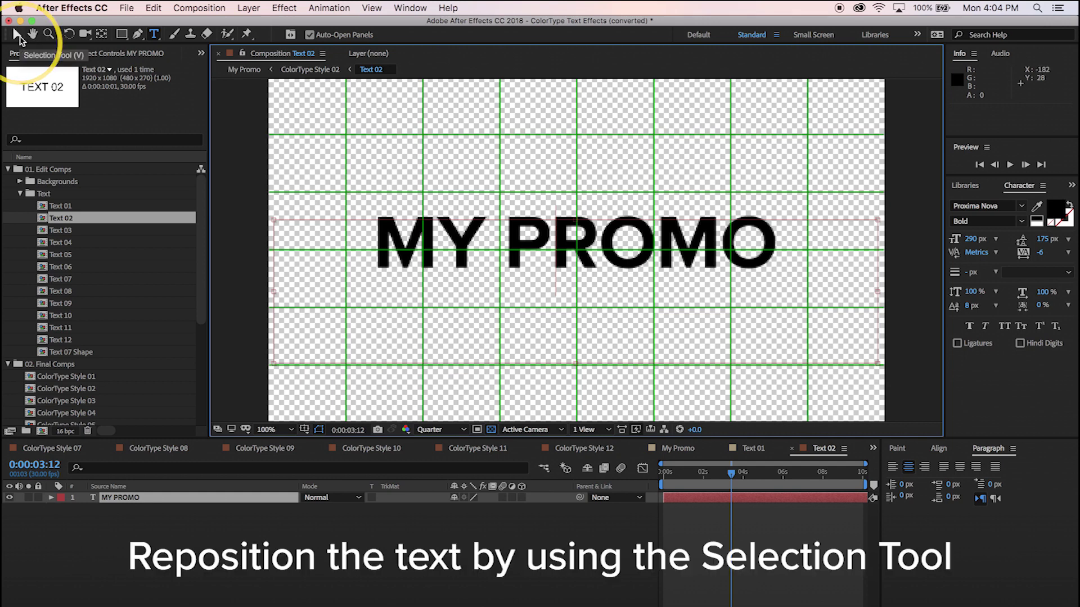
drag(578, 247, 579, 257)
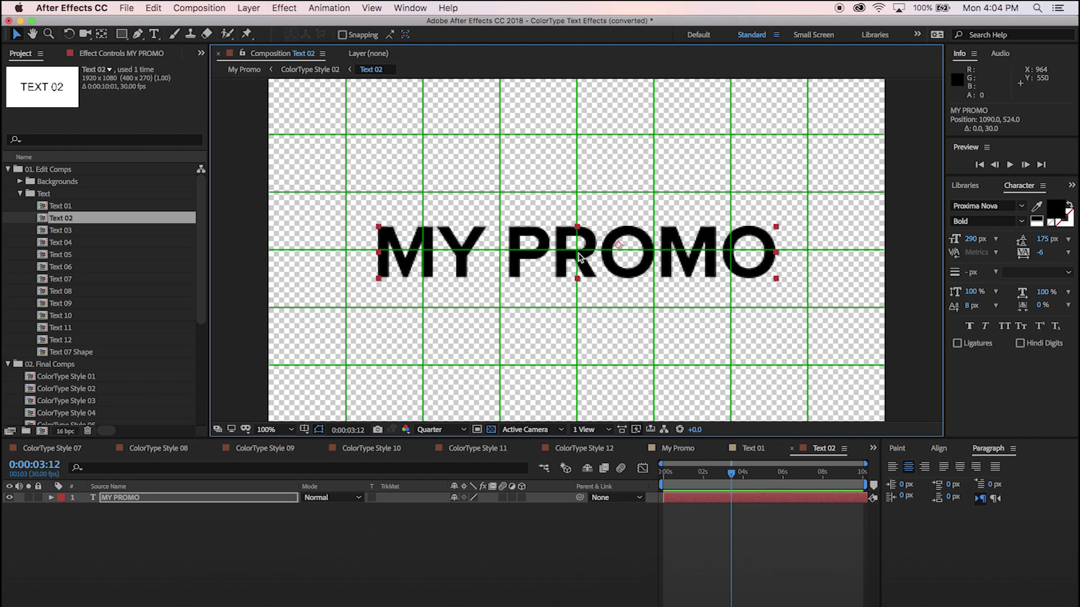
click(677, 448)
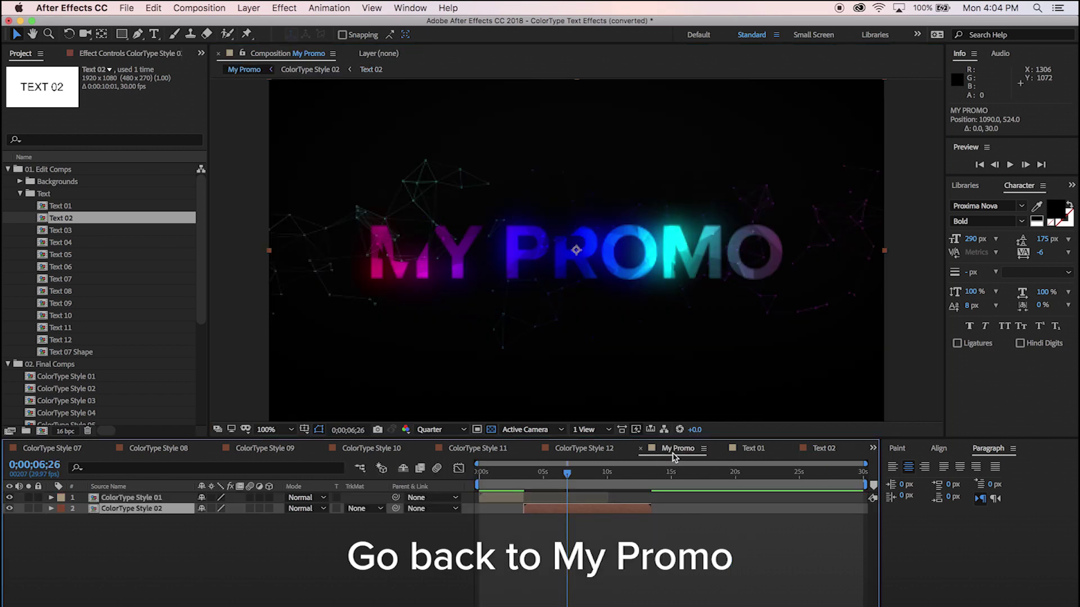
Step: Preview the MY PROMO animation from 3;12 and trim ColorType Style 02 to end at 0;00;07;04
click(524, 475)
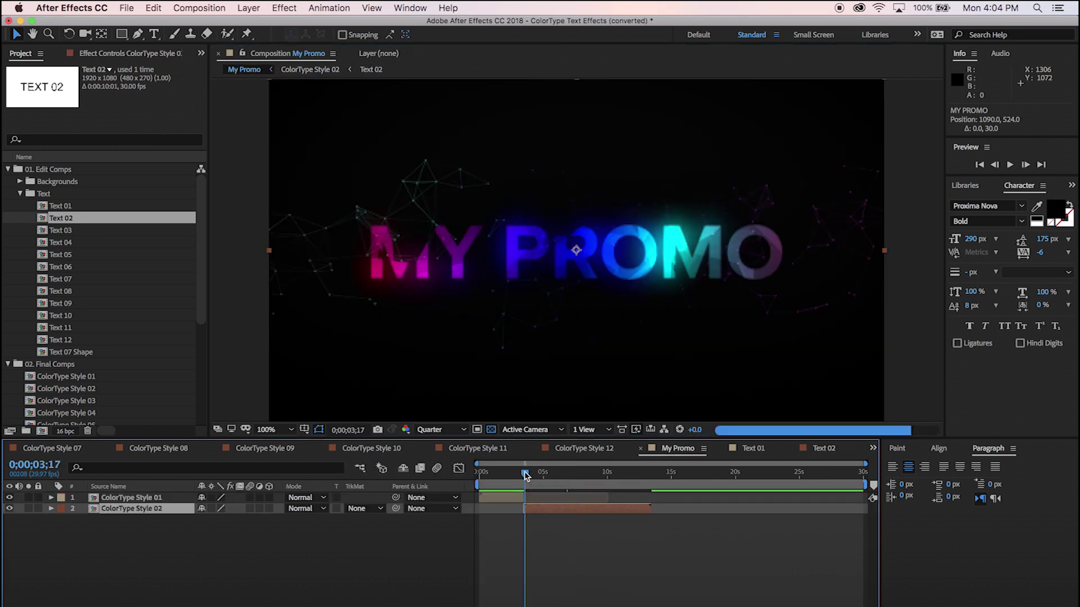
key(space)
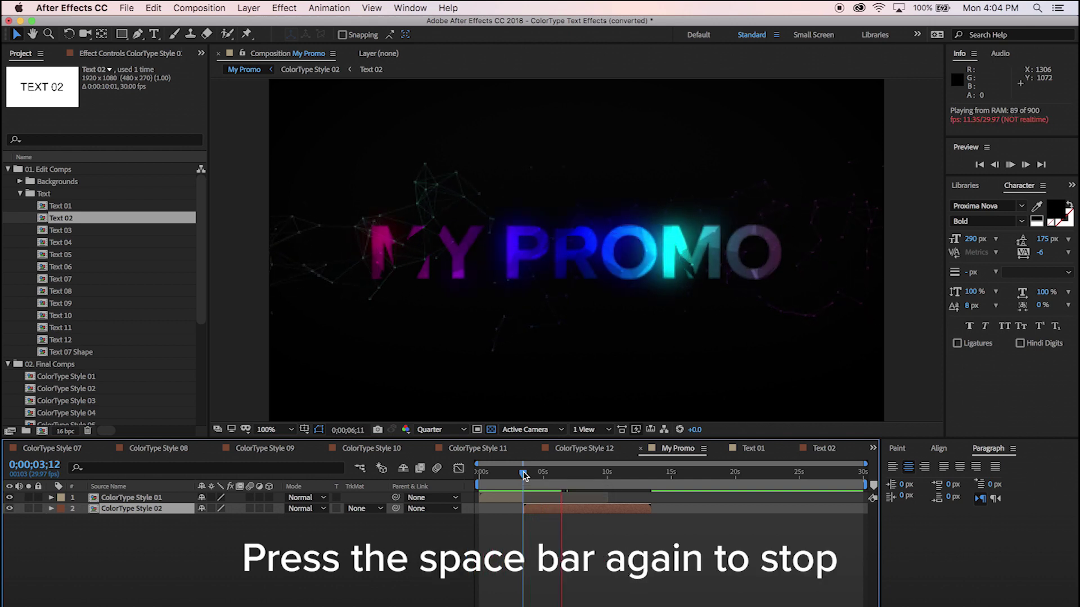
key(space)
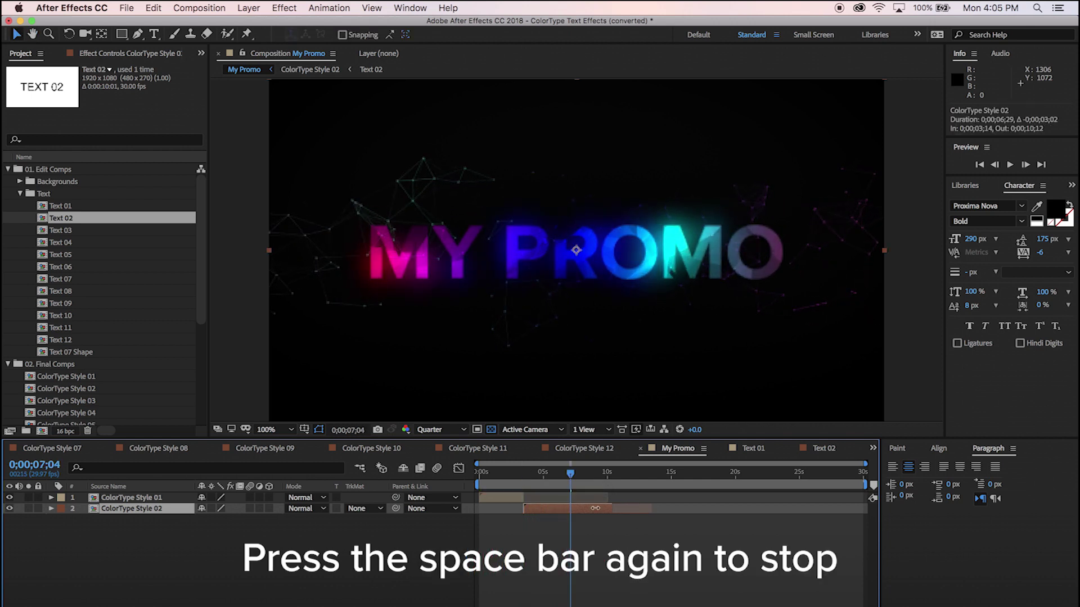
drag(652, 509, 572, 508)
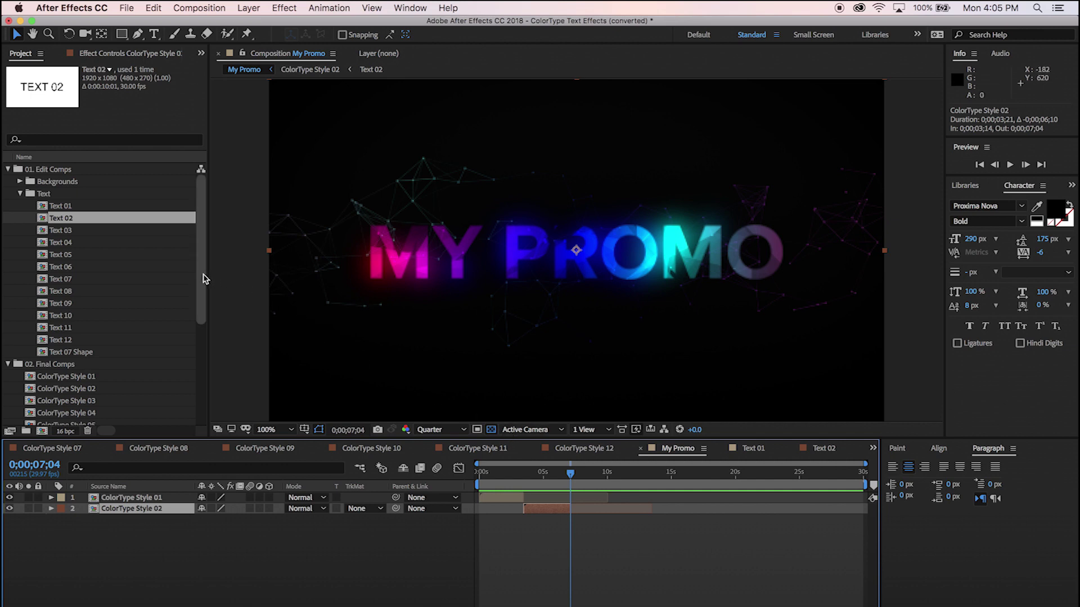
drag(204, 278, 200, 378)
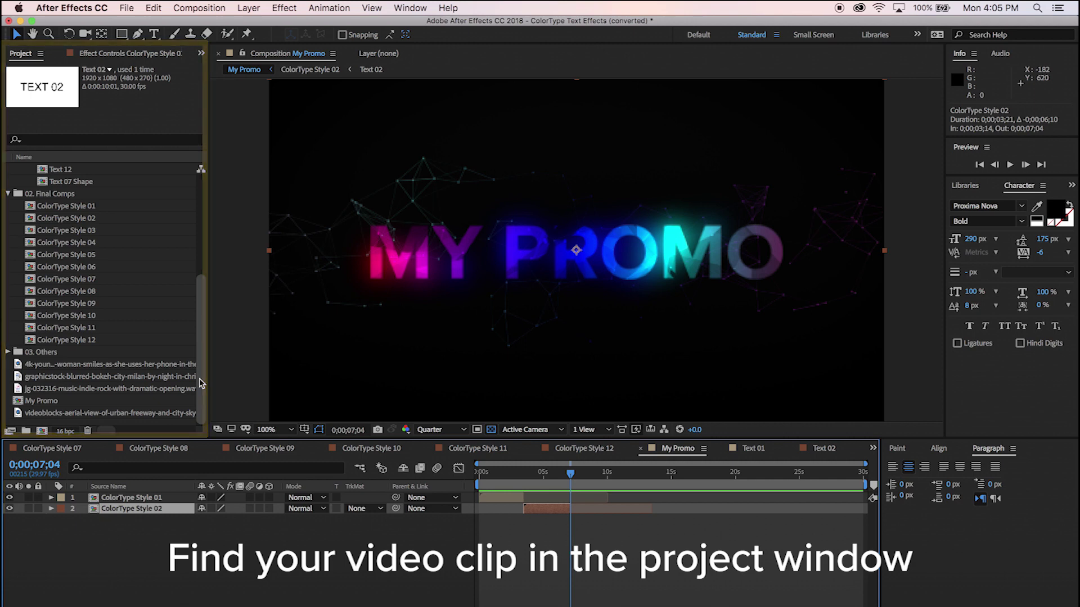
Step: Add the aerial night-city freeway clip after the text and trim it to end at 9;16
drag(79, 416, 565, 534)
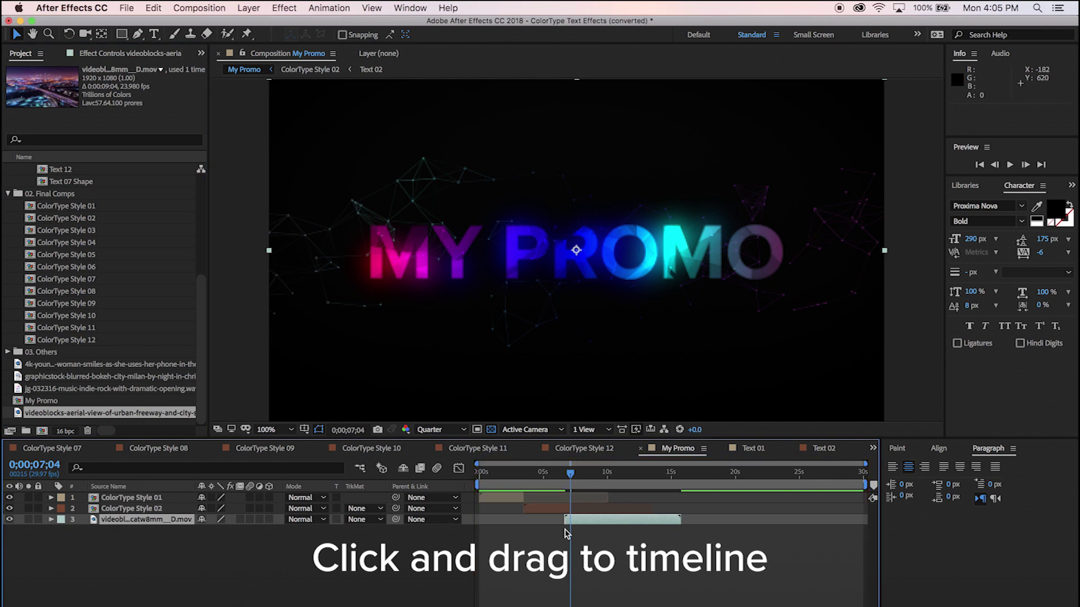
click(597, 477)
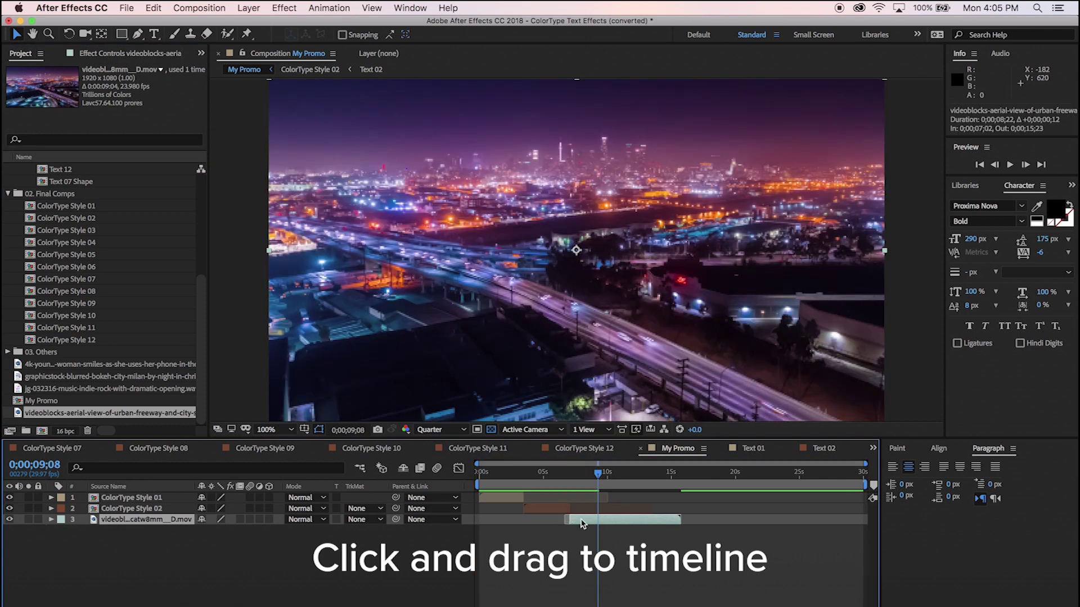
drag(675, 521, 602, 524)
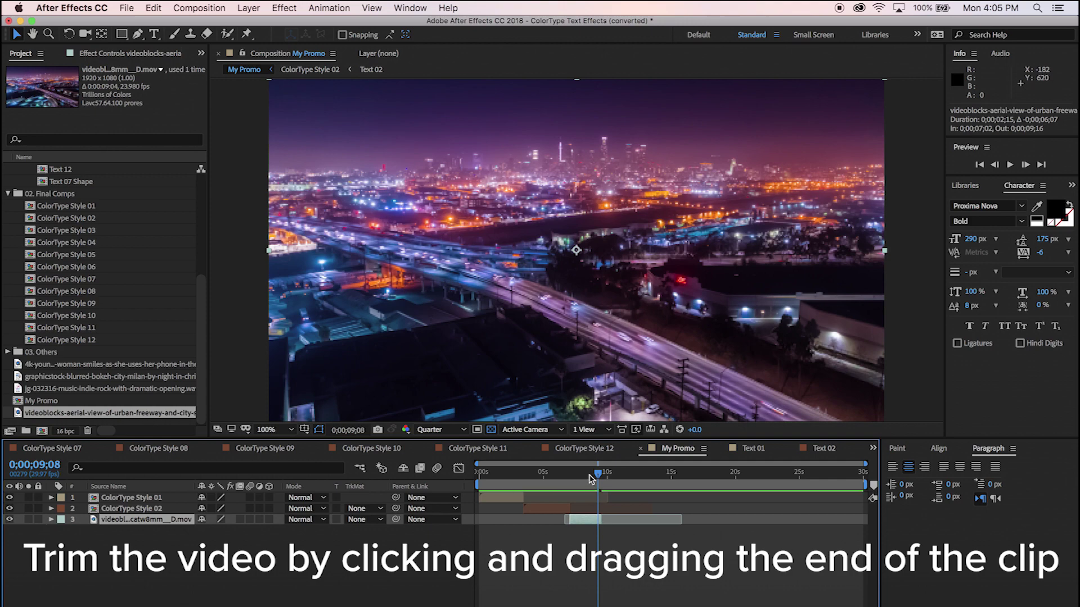
click(600, 477)
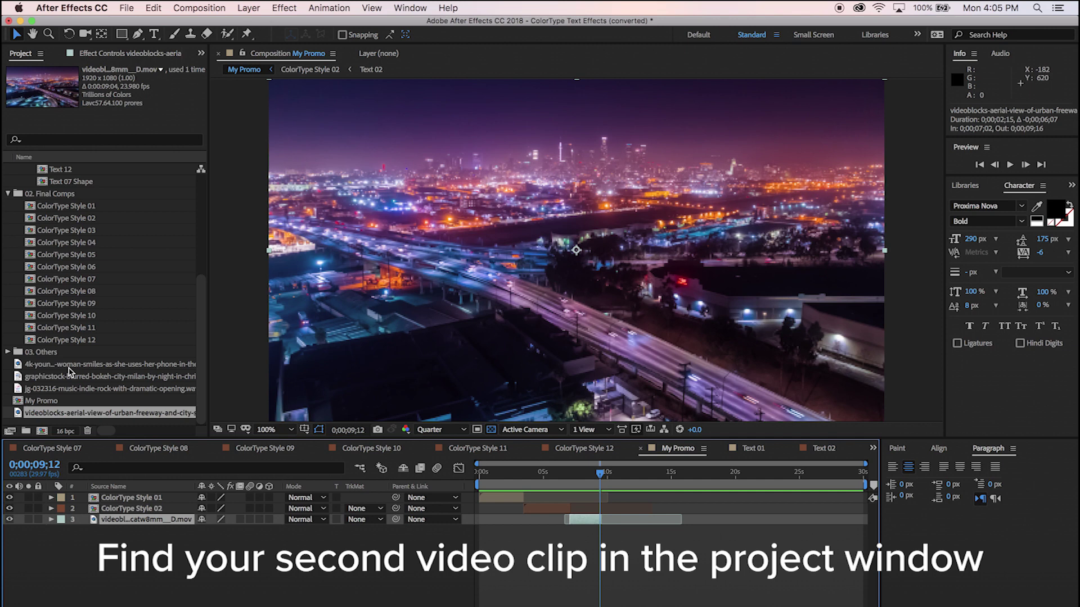
Step: Add the woman-with-phone clip after the city footage, running 9;16 to 12;09
drag(70, 364, 481, 539)
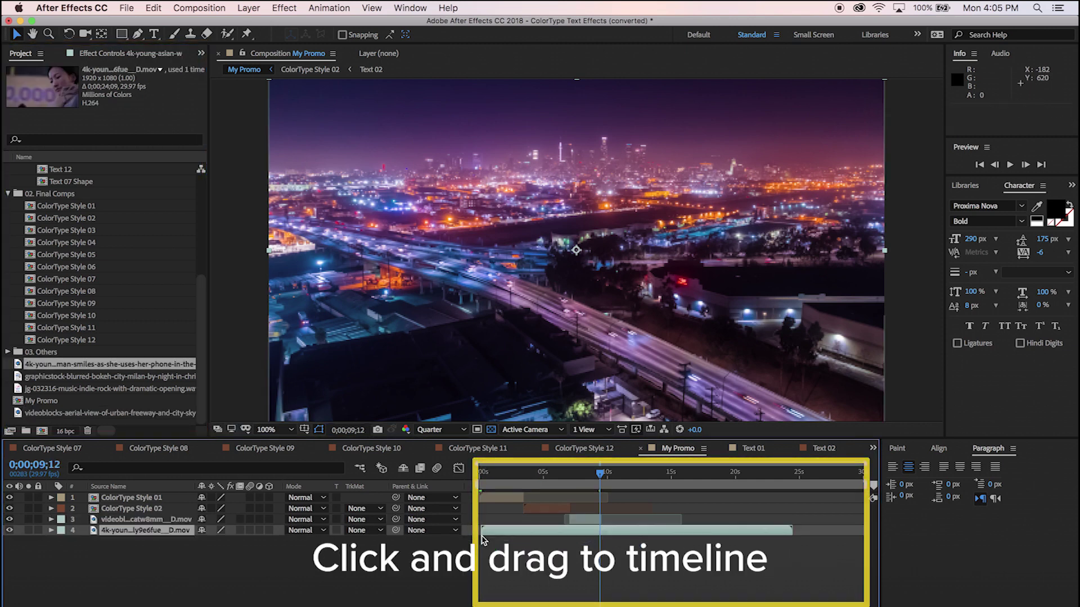
drag(603, 475, 604, 475)
drag(482, 531, 601, 532)
drag(791, 530, 669, 541)
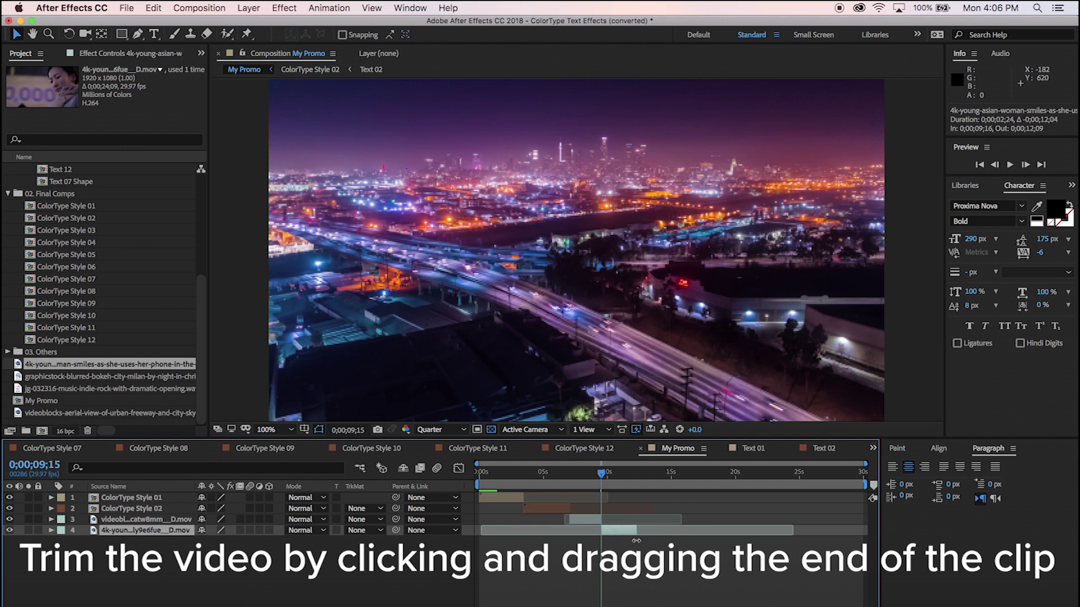
Step: Preview the edit, then select the blurred bokeh city image in the Project panel
key(space)
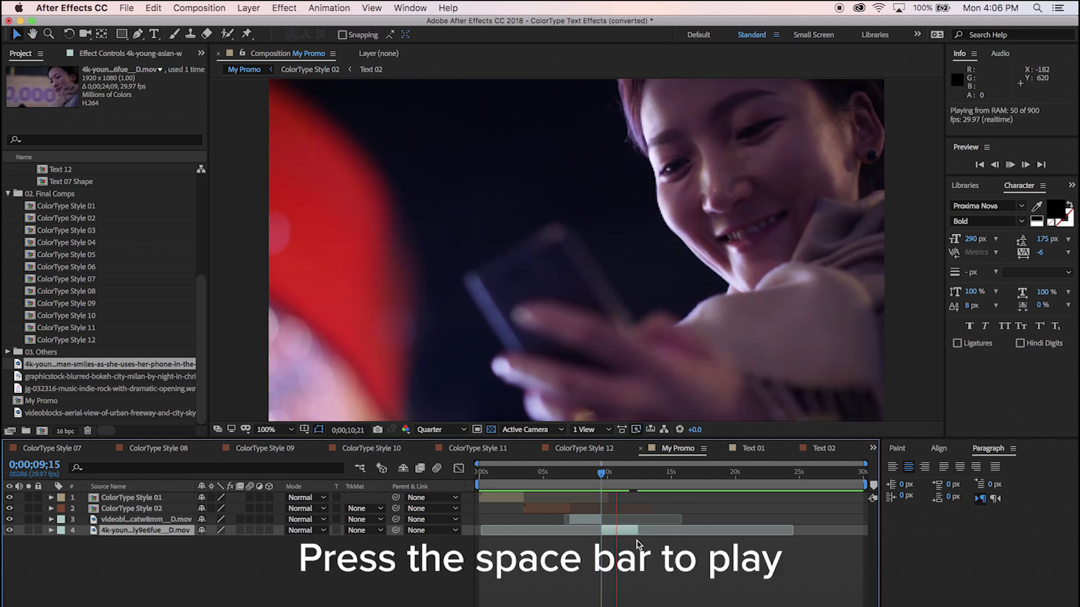
key(space)
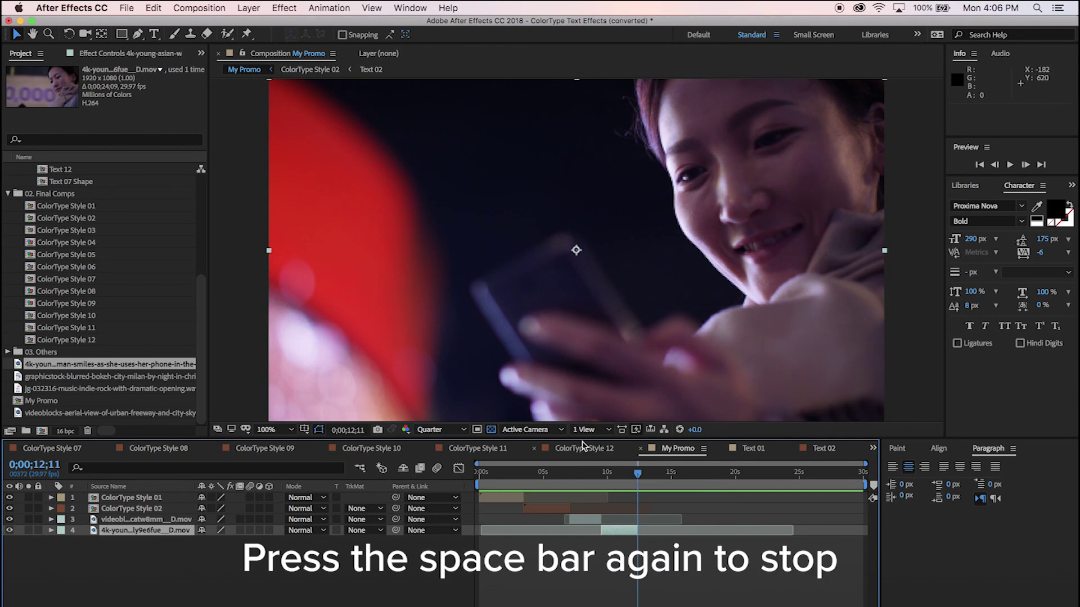
click(124, 377)
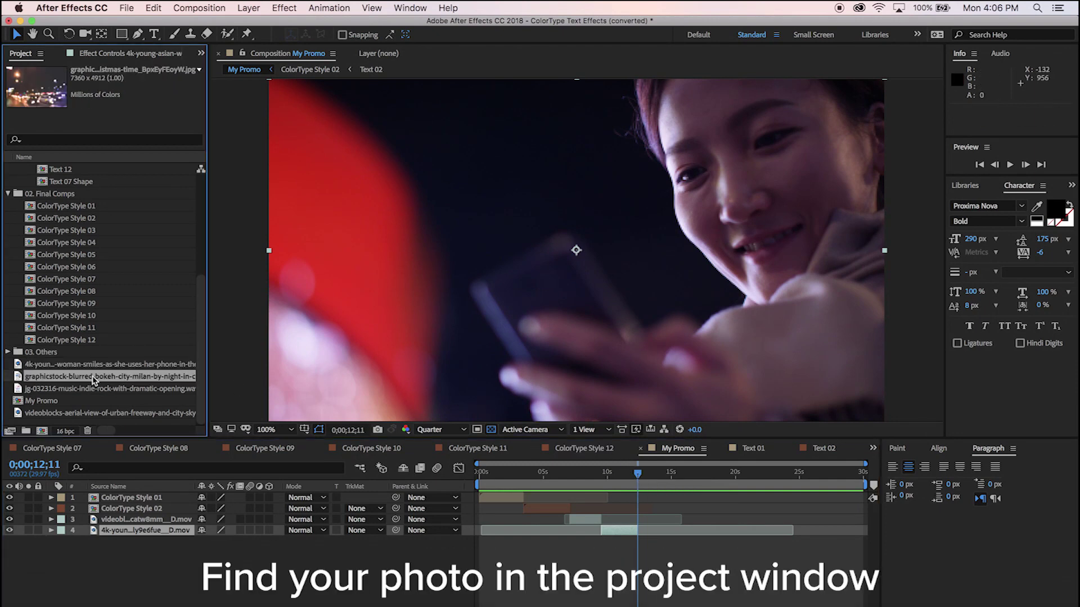
Step: Add the graphicstock bokeh photo as a new layer at 12;11 and preview playback
drag(95, 381, 483, 539)
drag(481, 543, 678, 544)
key(space)
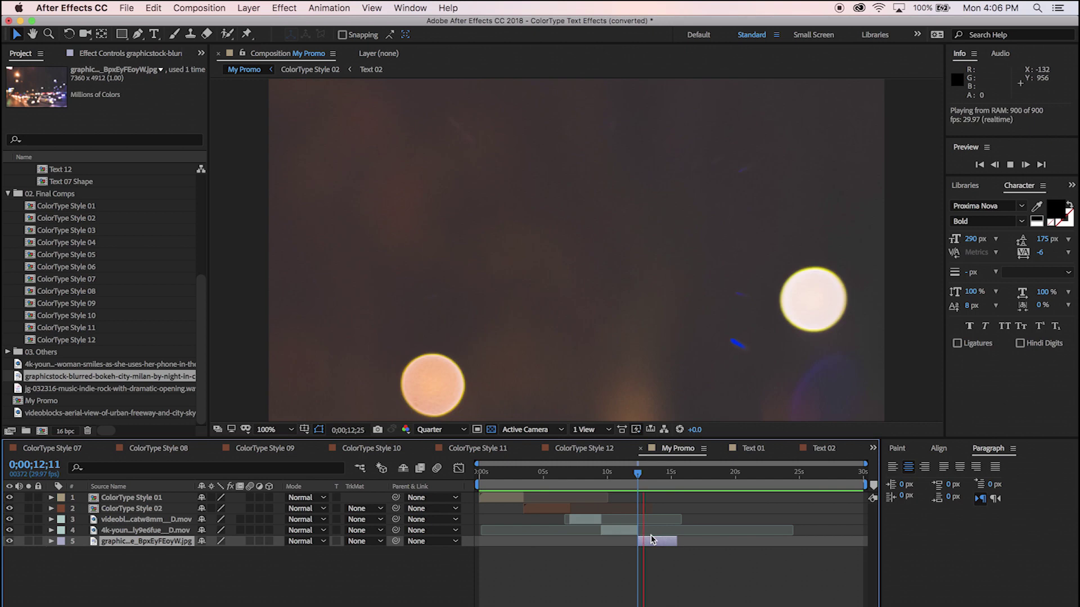
key(space)
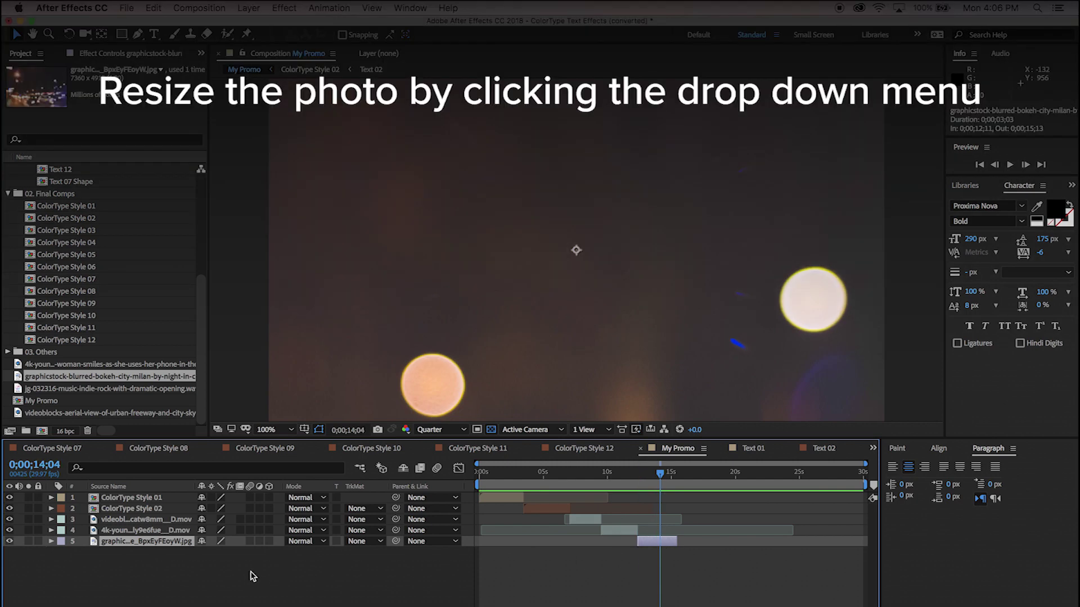
Step: Set the bokeh photo layer's Transform Scale to 30%
click(51, 542)
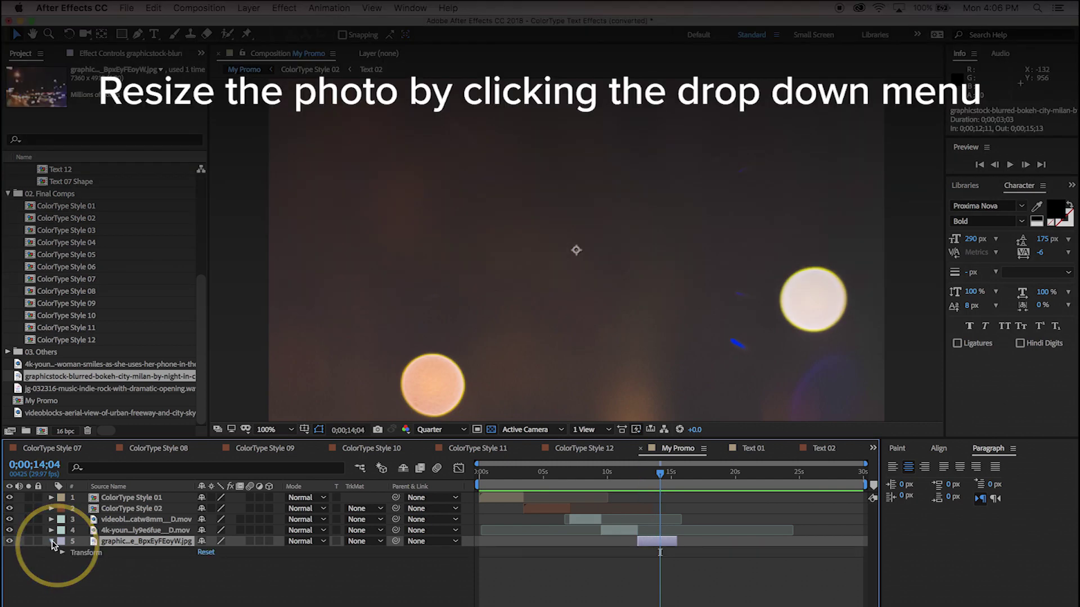
click(63, 553)
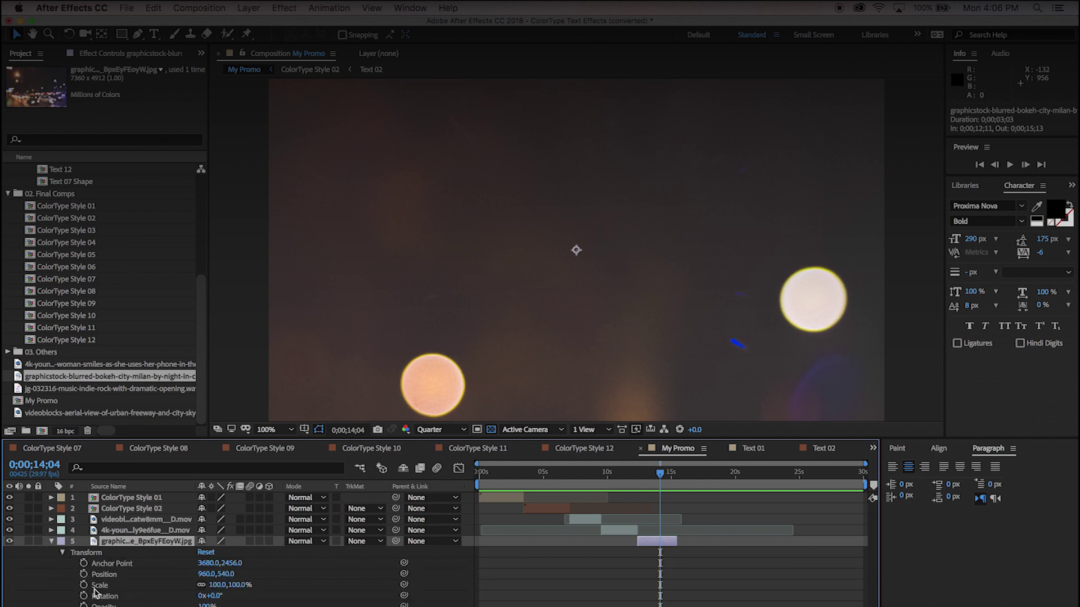
click(218, 585)
text(3)
text(0)
key(Return)
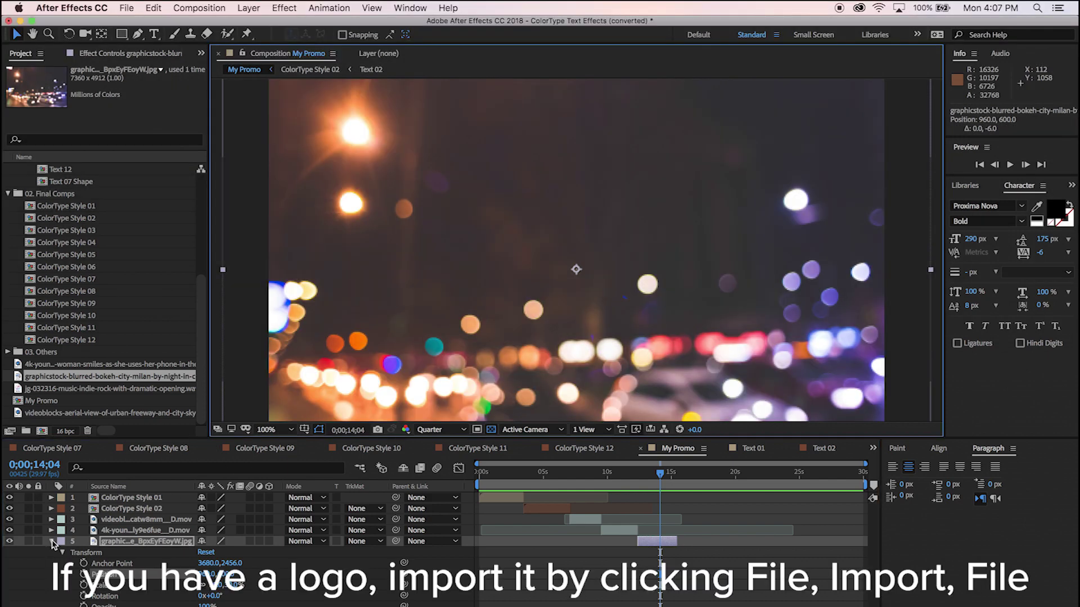
click(52, 541)
click(127, 8)
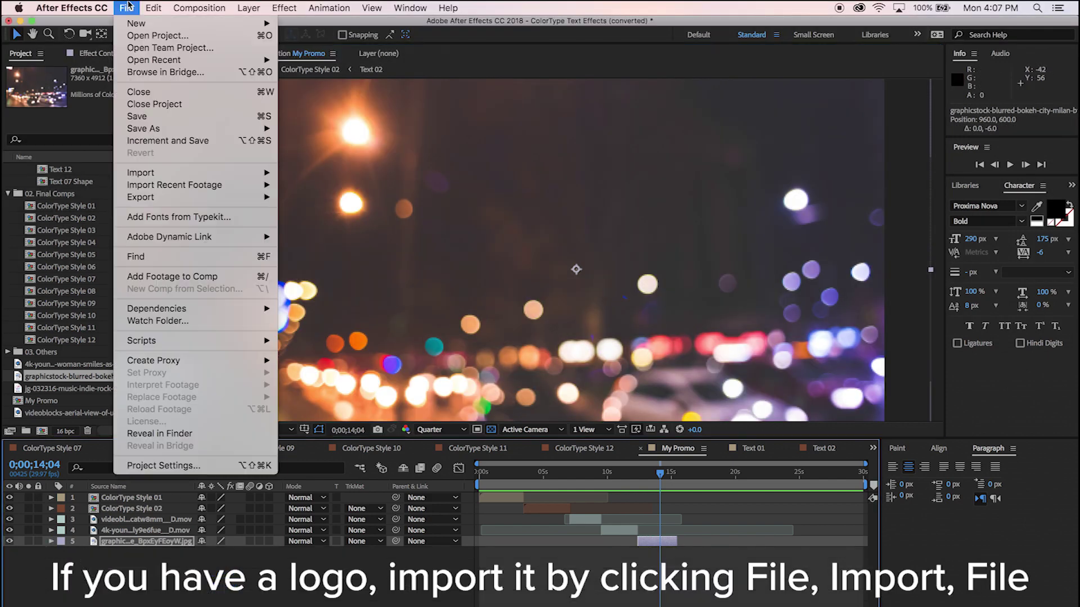
Step: Import MyLogo.png from the Desktop and drop it above the bokeh photo at the photo's start
mouse_move(188, 173)
click(315, 172)
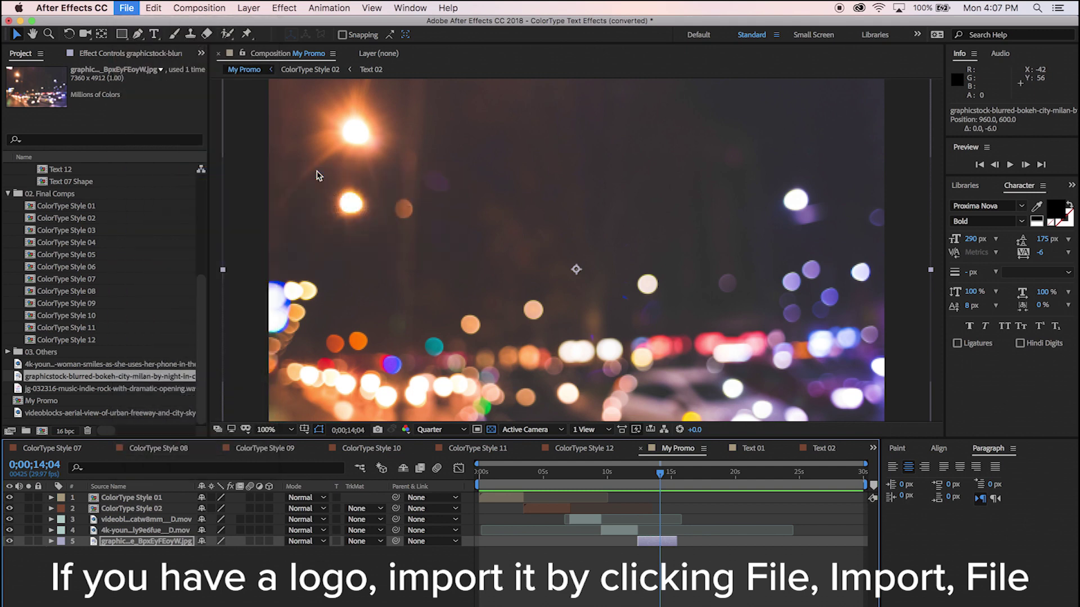
click(342, 183)
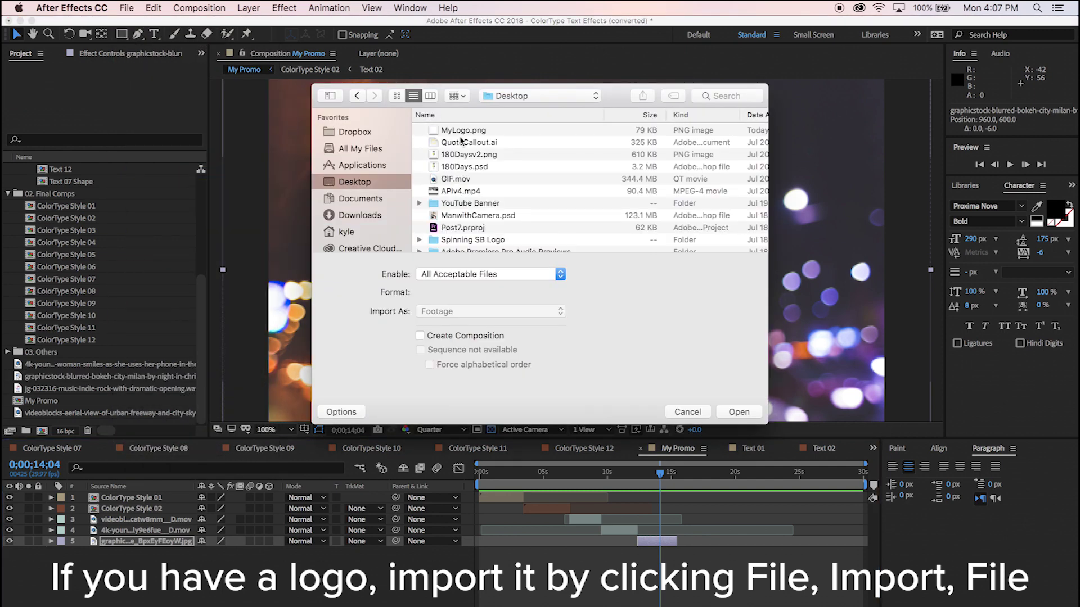
click(463, 131)
click(738, 411)
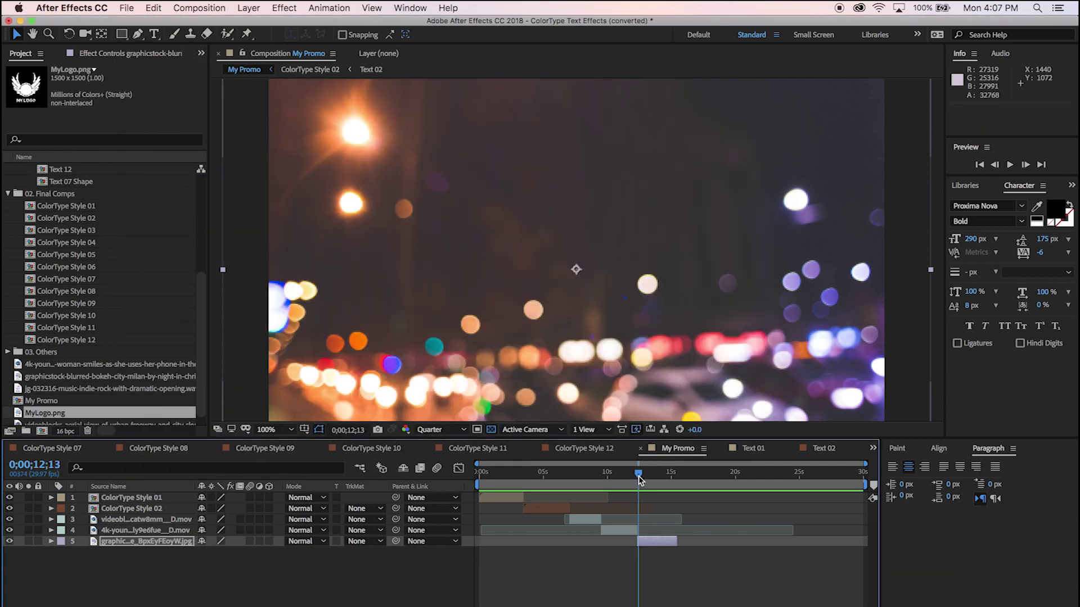
drag(660, 473, 638, 478)
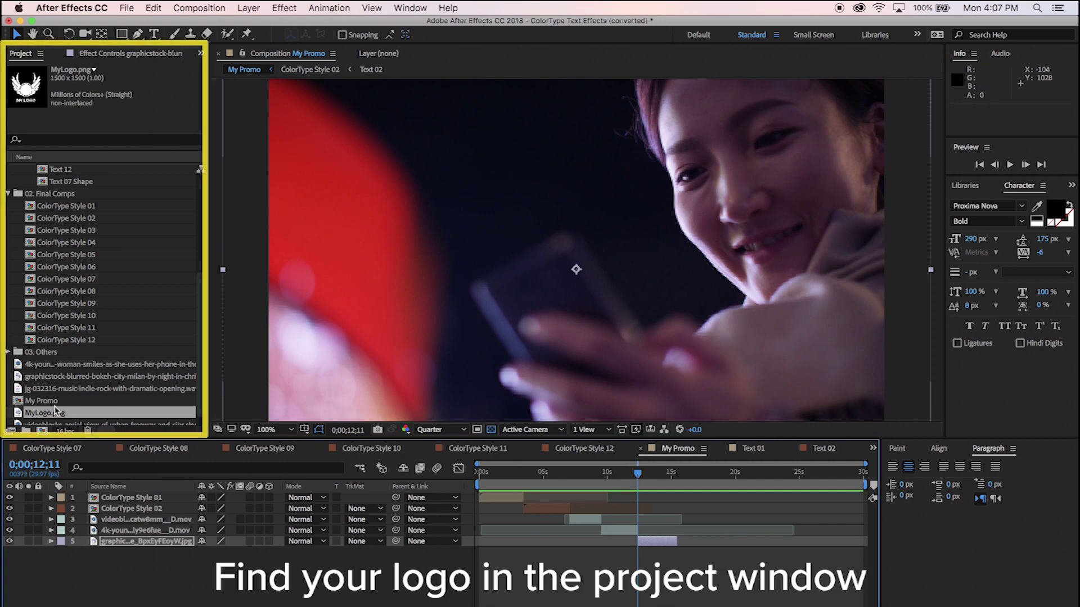
drag(55, 416, 637, 538)
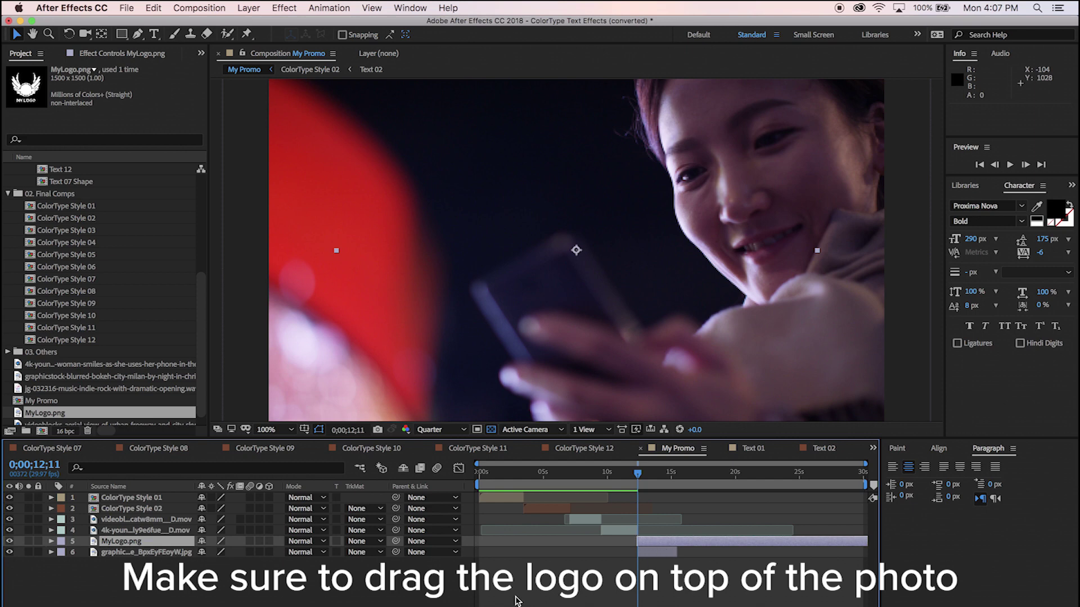
Step: Trim the MyLogo.png layer to 12;11–15;13 to match the photo, then preview it
key(equal)
key(equal)
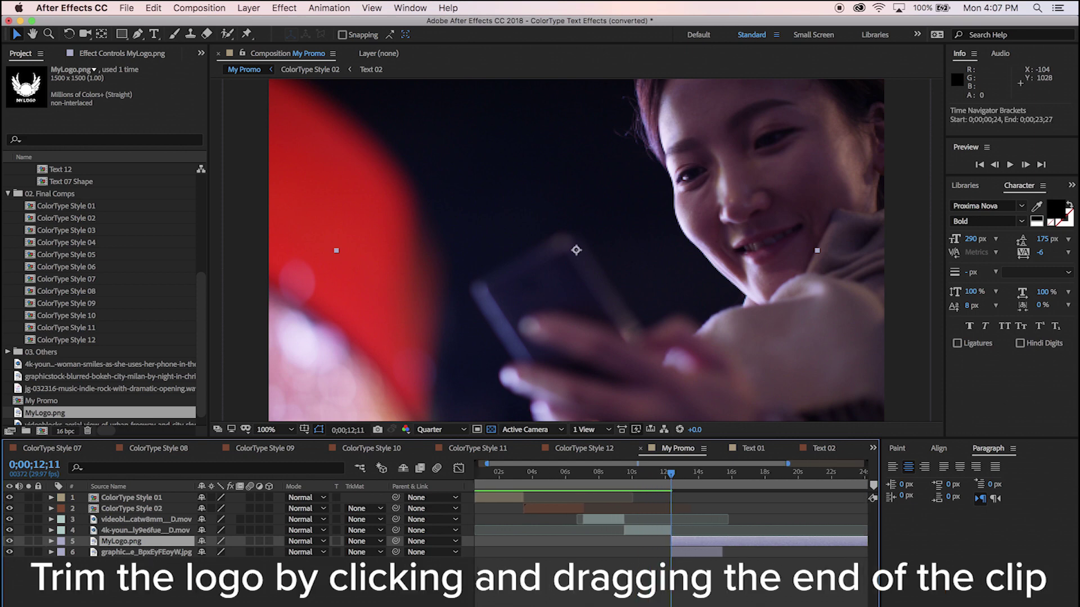
drag(773, 543, 640, 545)
drag(541, 541, 822, 541)
drag(826, 541, 671, 542)
drag(786, 541, 722, 541)
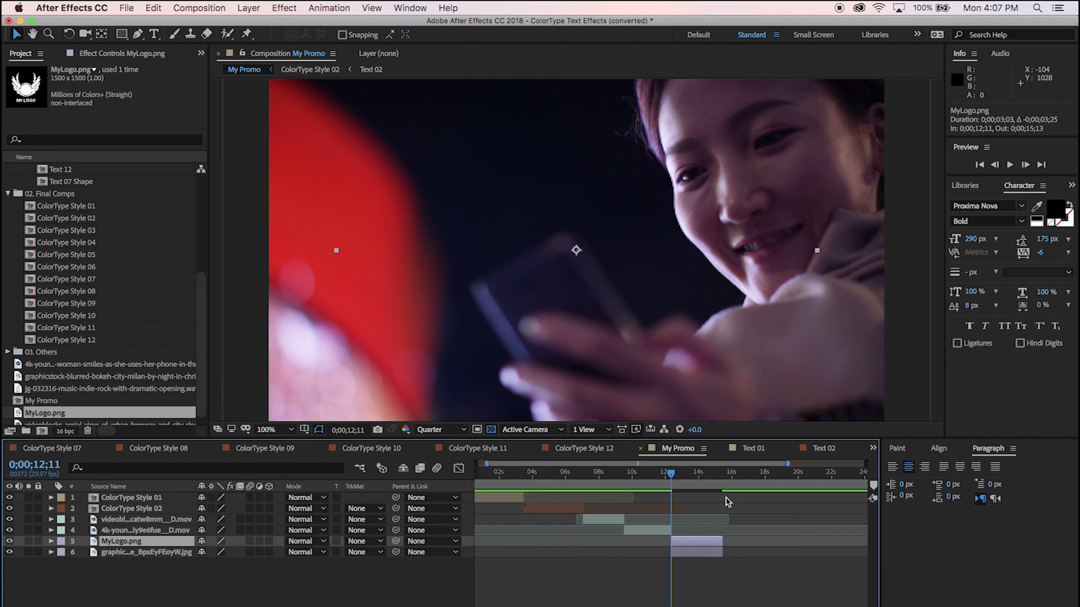
key(space)
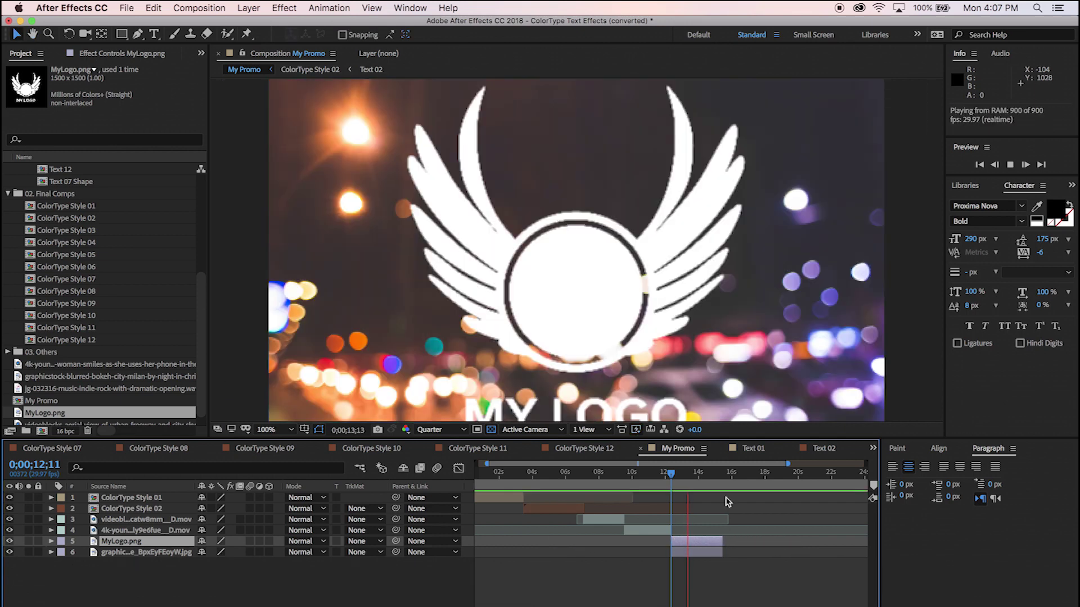
key(space)
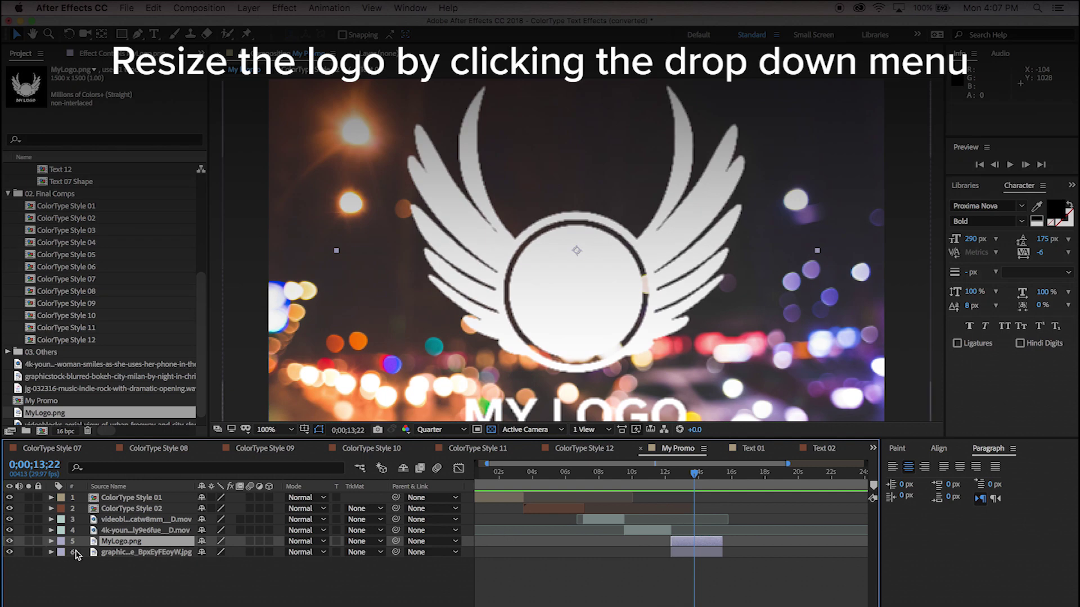
Step: Scale the logo to 40%, then delete the MyLogo.png layer from the comp
click(51, 541)
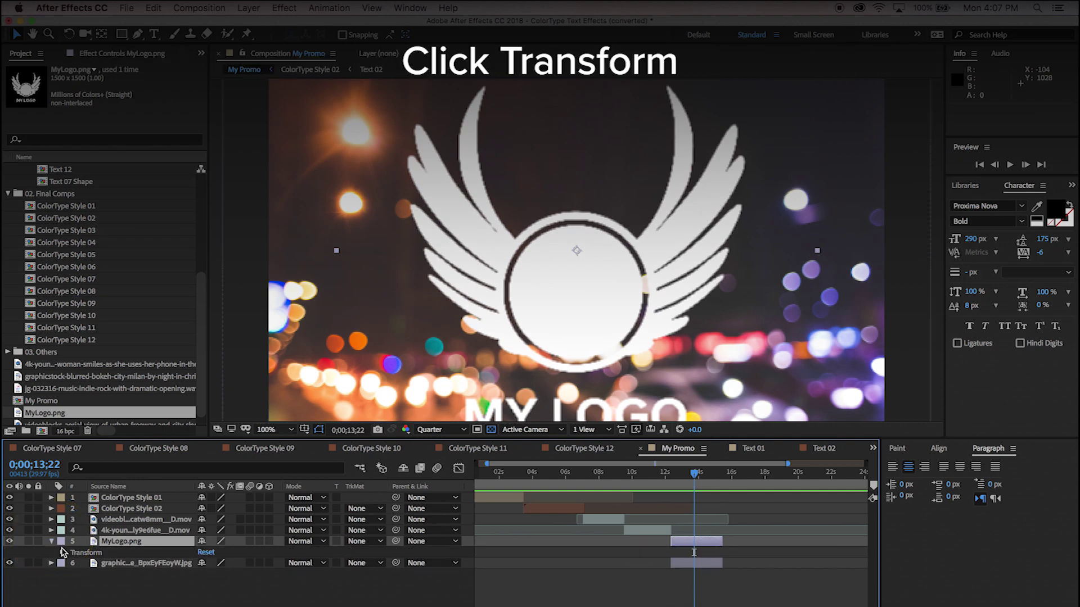
click(61, 552)
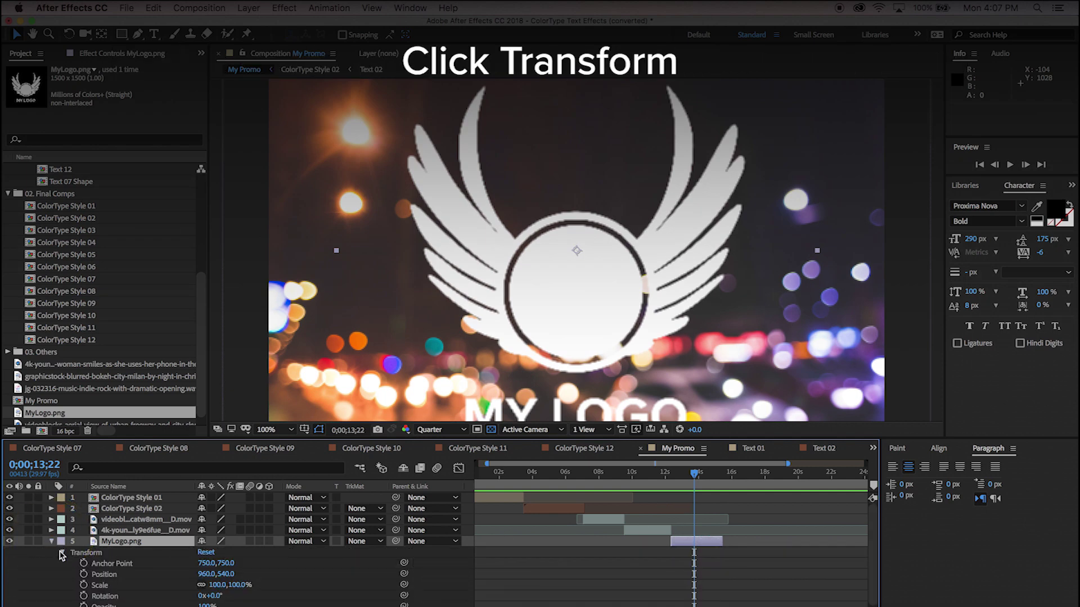
click(216, 585)
text(40)
key(Return)
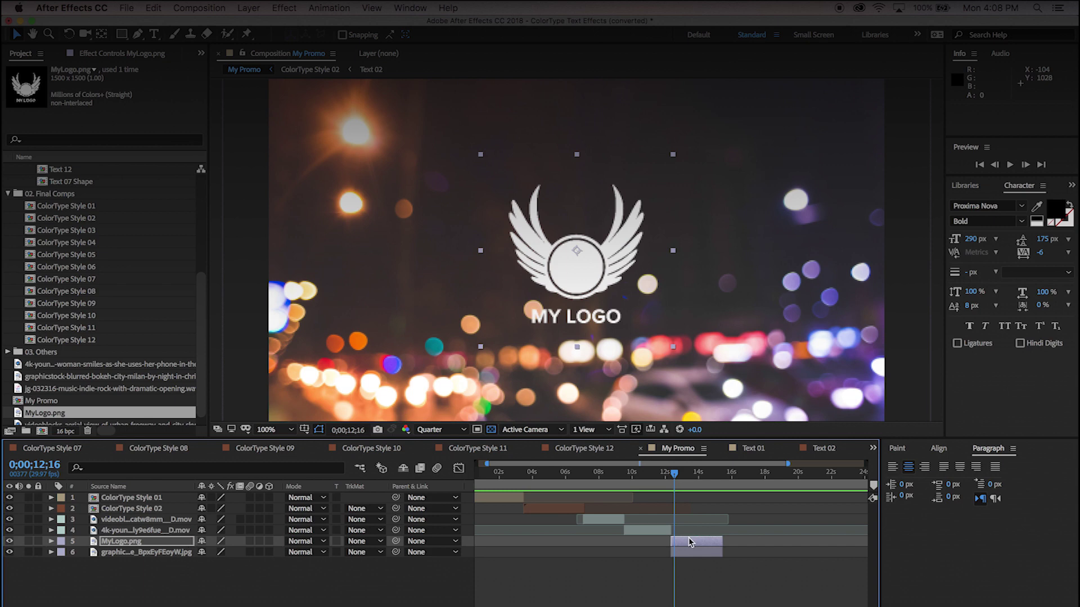
key(Delete)
click(671, 476)
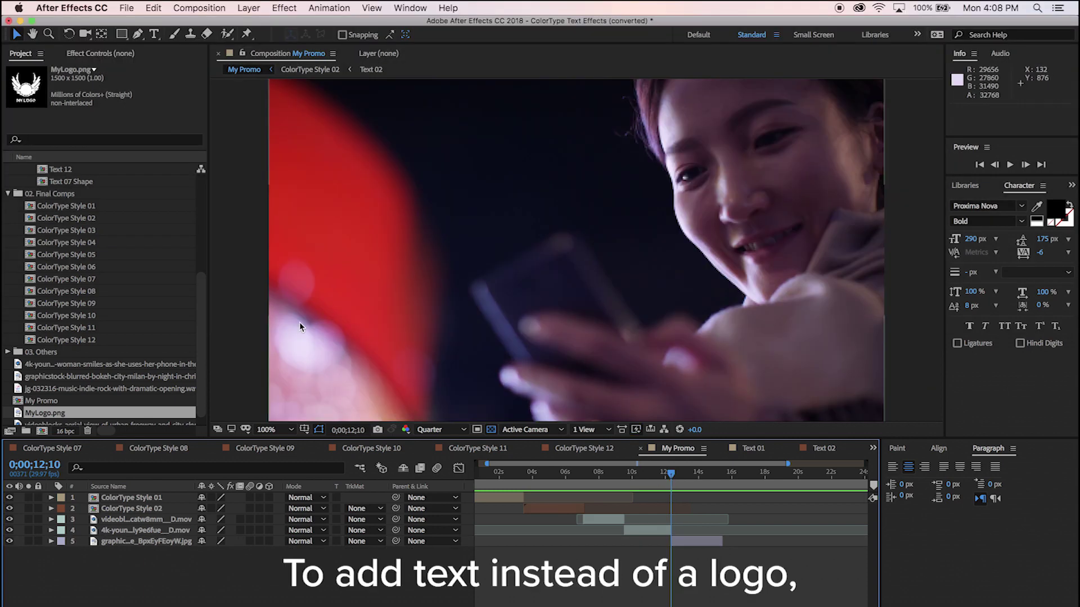
Step: Create a MY LOGO text layer in the viewer at the bokeh photo's time
click(155, 36)
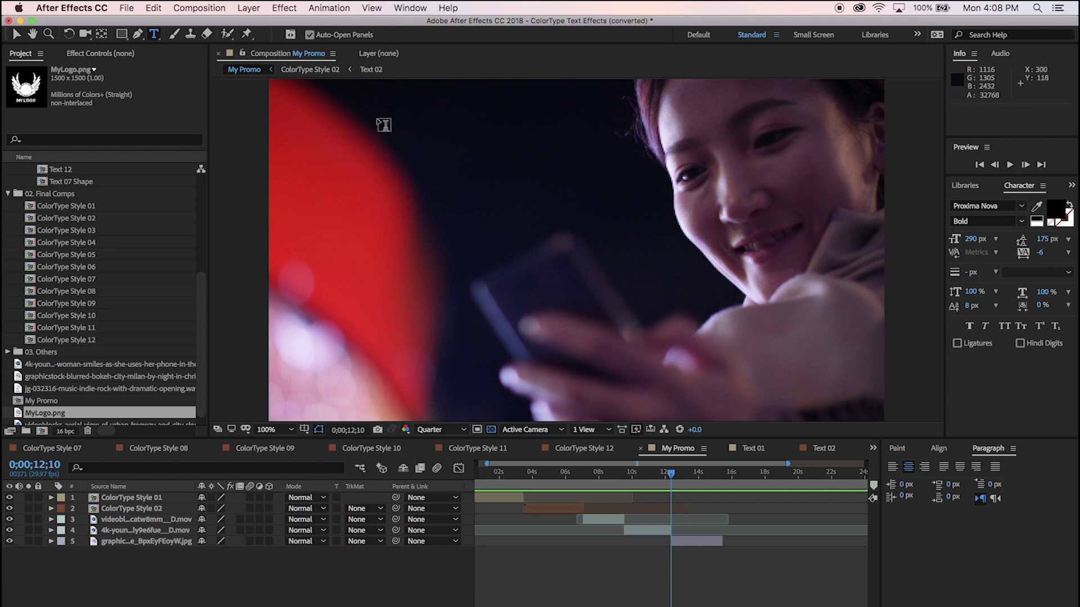
click(692, 542)
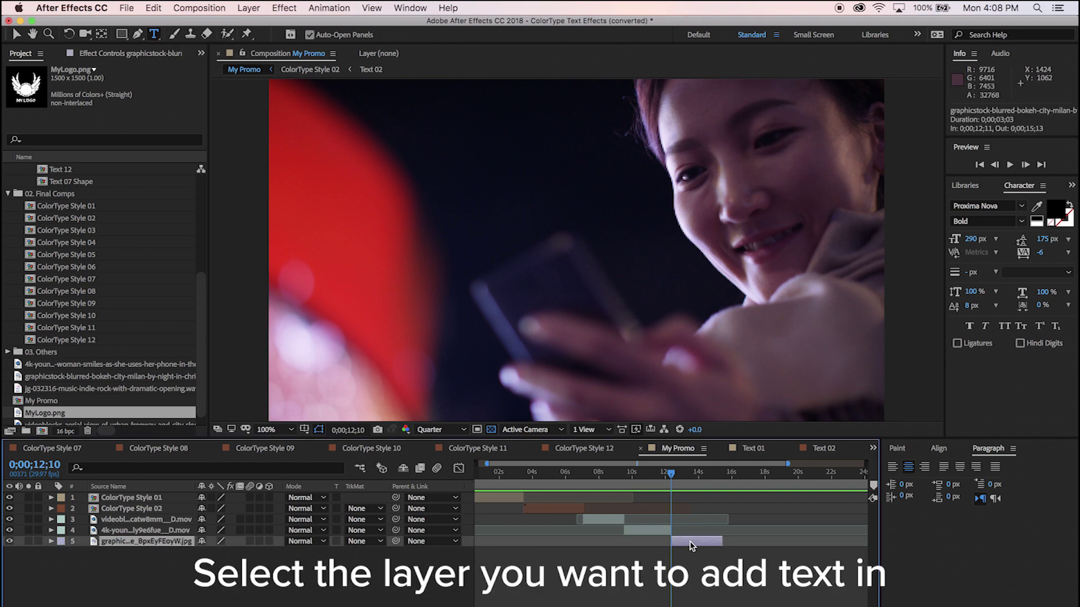
click(673, 474)
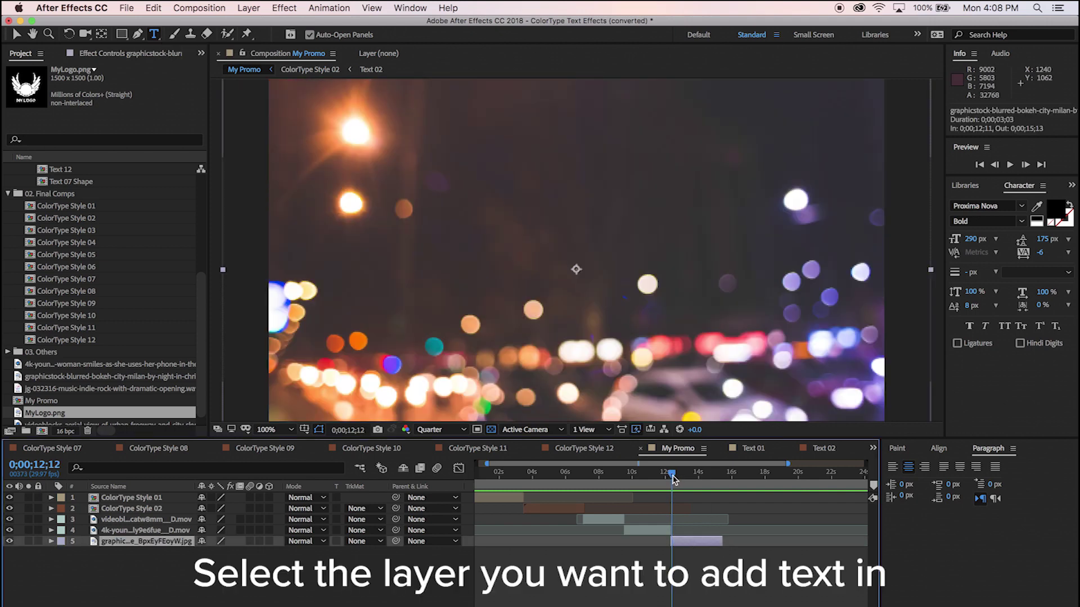
click(548, 289)
text(MY LOGO)
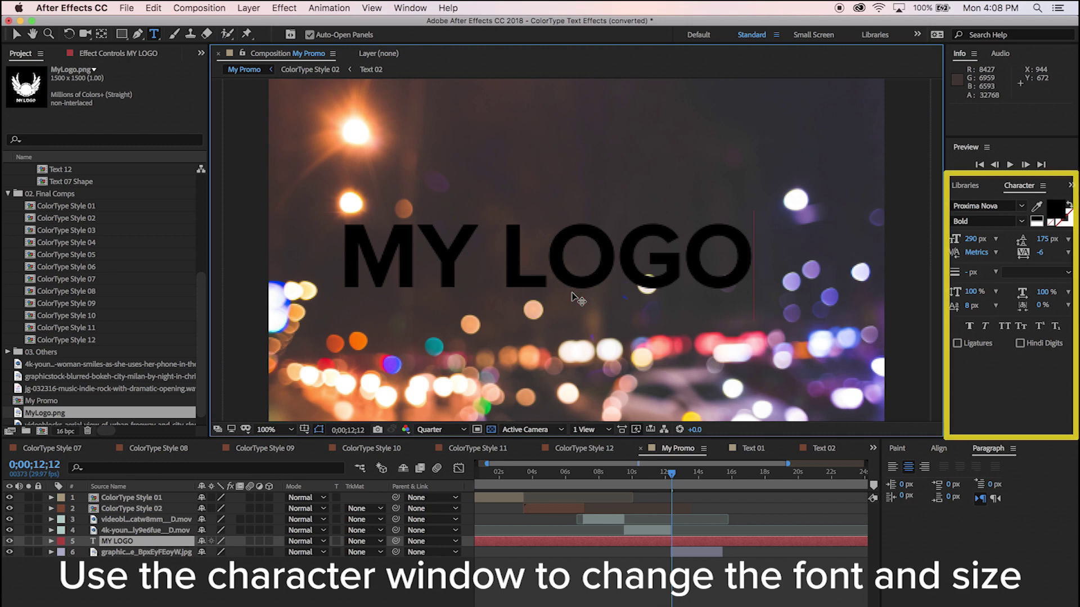
Step: Make the MY LOGO text white at 164 px and centre it in the frame
key(super+a)
click(1055, 210)
click(14, 100)
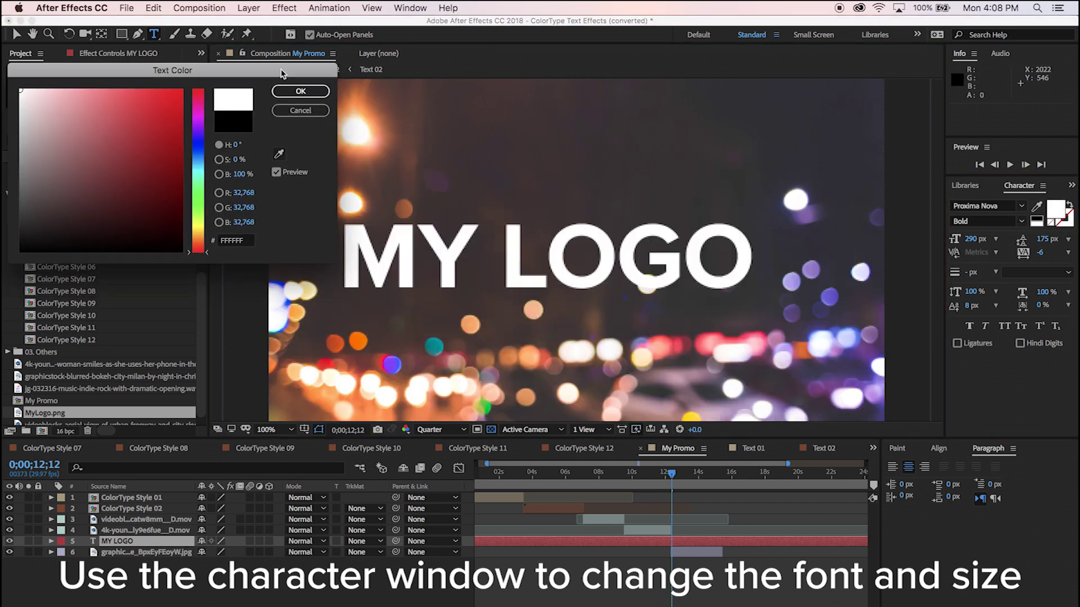
key(Return)
key(super+shift+comma)
key(super+shift+comma)
key(super+shift+comma)
key(super+shift+comma)
key(super+shift+comma)
key(super+shift+comma)
key(super+shift+comma)
key(super+shift+comma)
key(Escape)
key(super+shift+period)
key(super+shift+period)
key(super+shift+period)
key(super+shift+period)
key(super+shift+period)
key(v)
drag(661, 273, 653, 265)
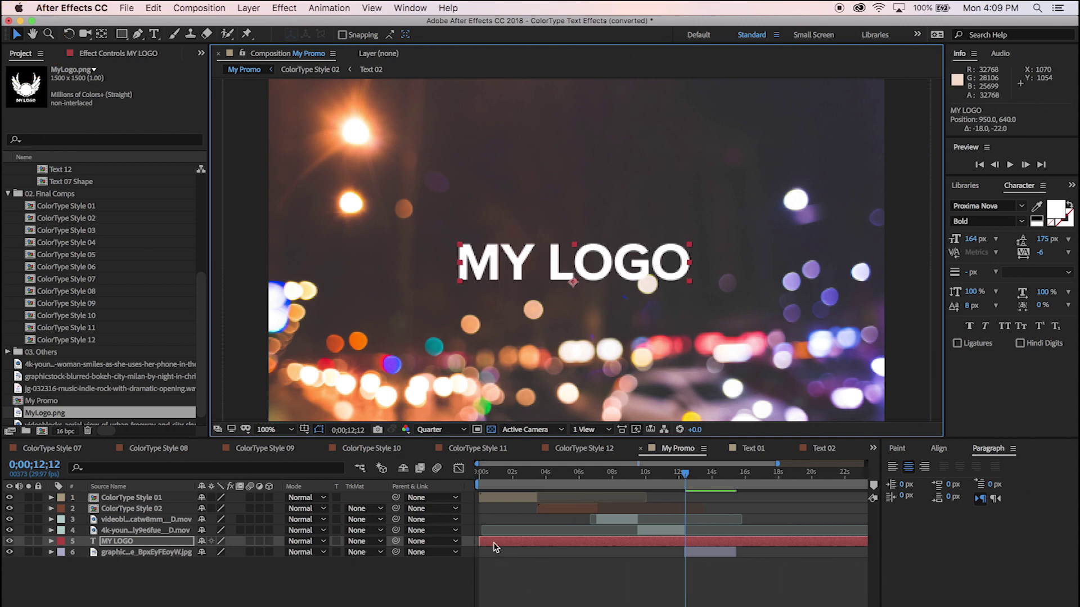
Step: Trim the MY LOGO layer to start with the photo and end near 15 seconds
drag(480, 540, 685, 557)
scroll(669, 523, right, 5)
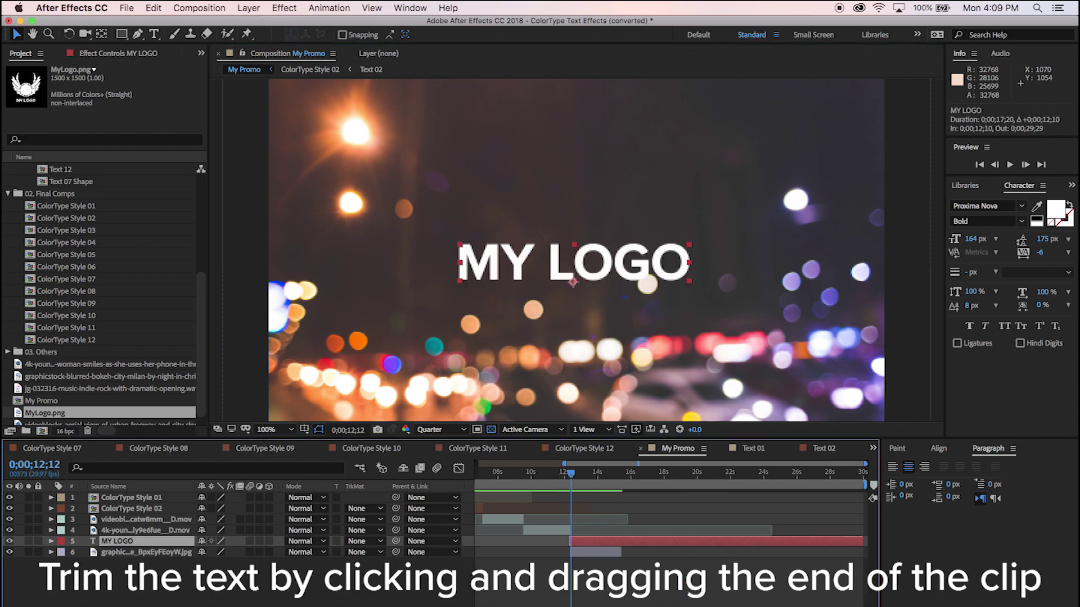
drag(861, 541, 623, 570)
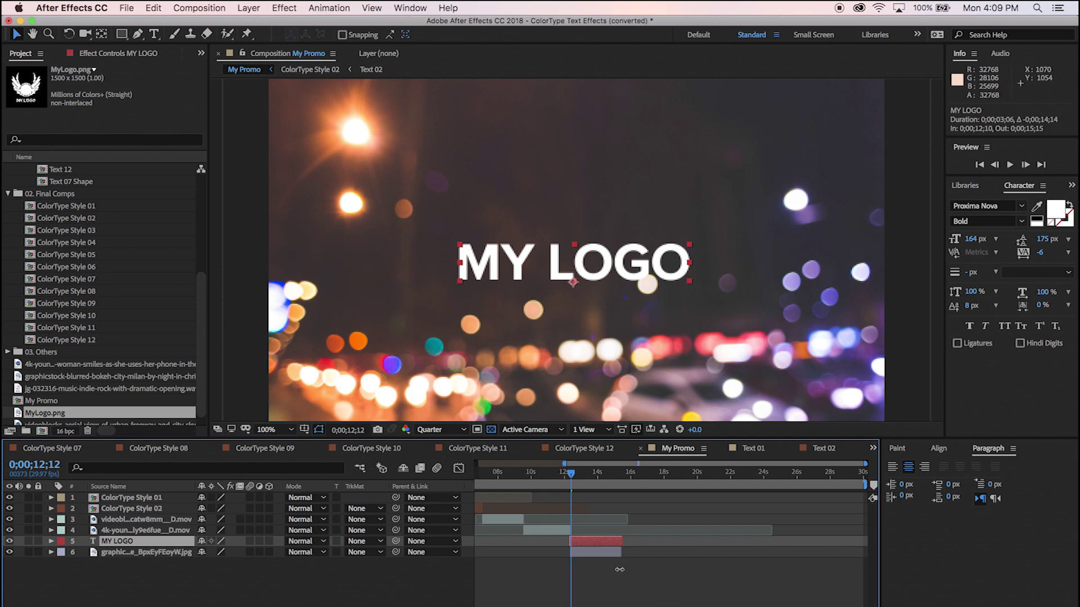
Step: End the work area at 0;00;15;13 and return the current time to 0
key(minus)
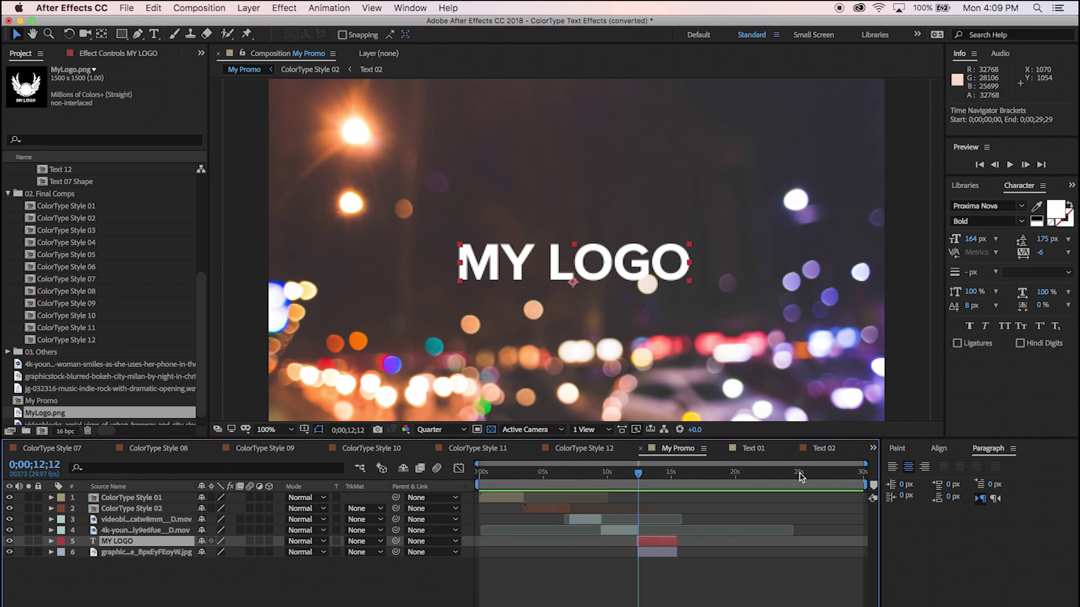
drag(856, 486, 682, 489)
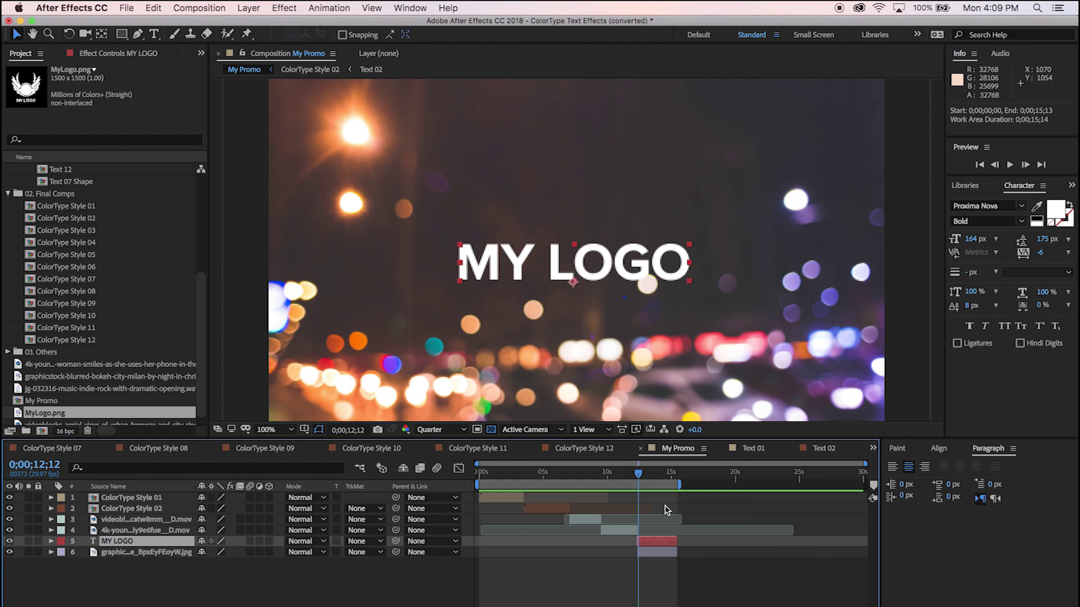
click(485, 473)
drag(470, 475, 459, 474)
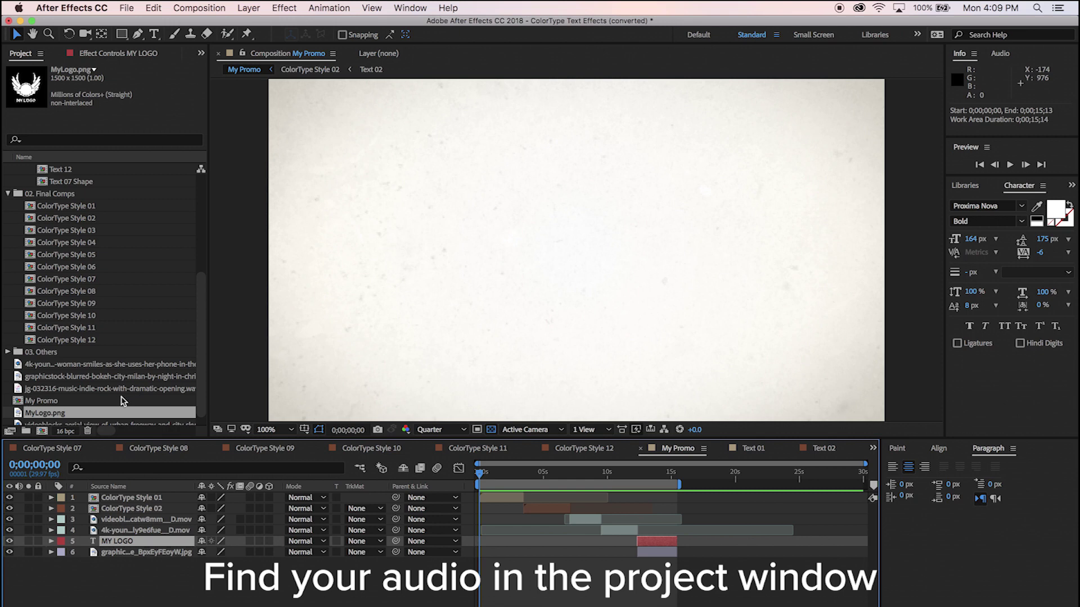
Step: Add the indie rock WAV at 0;00;00;00 and reveal its Audio Levels and waveform
click(120, 389)
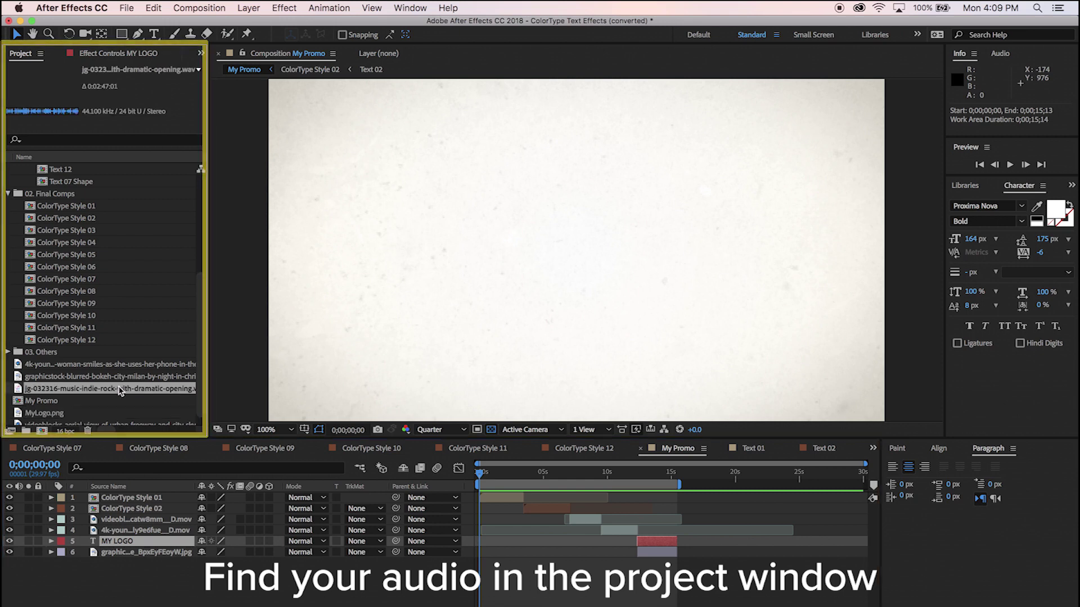
drag(120, 389, 481, 568)
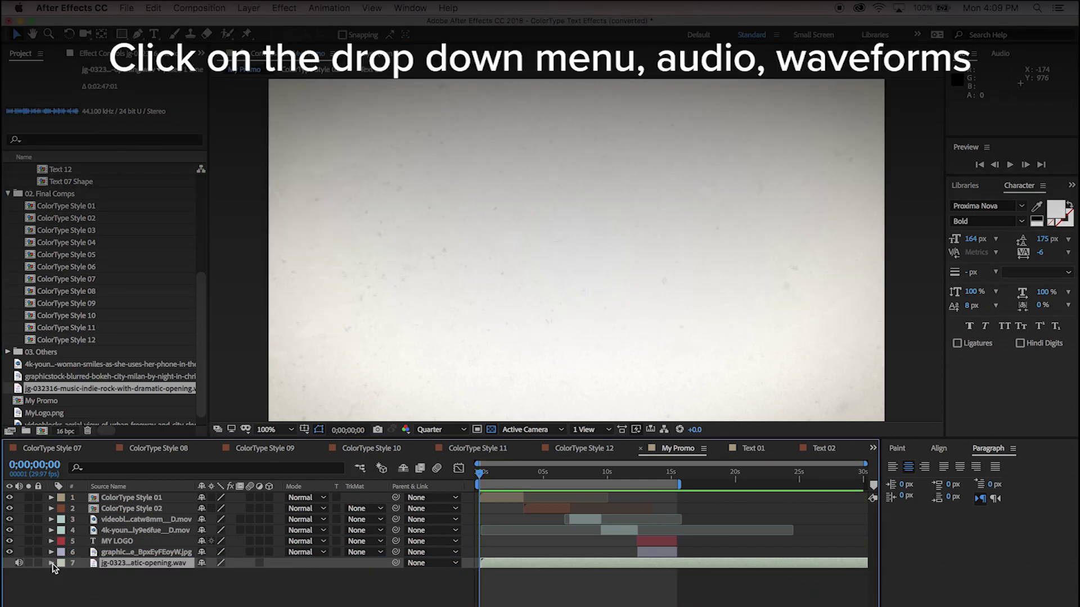
click(51, 563)
click(63, 574)
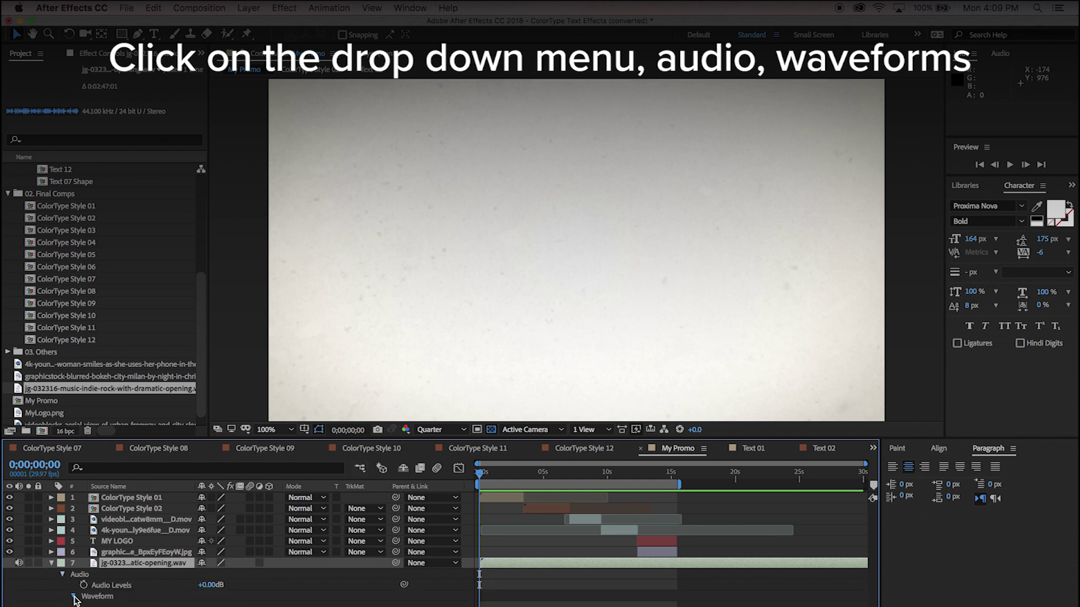
click(73, 597)
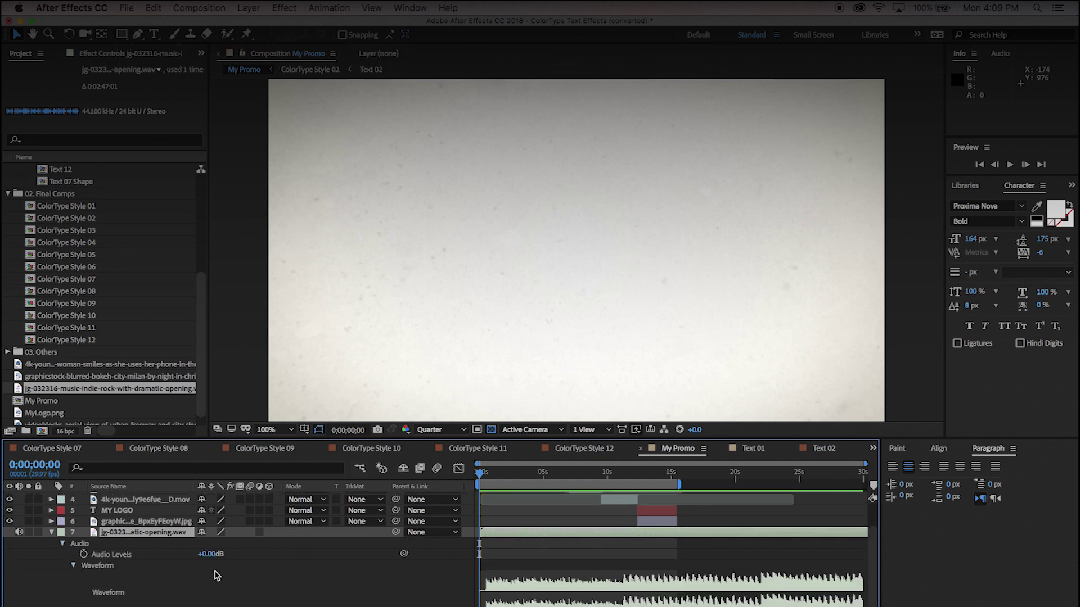
click(640, 477)
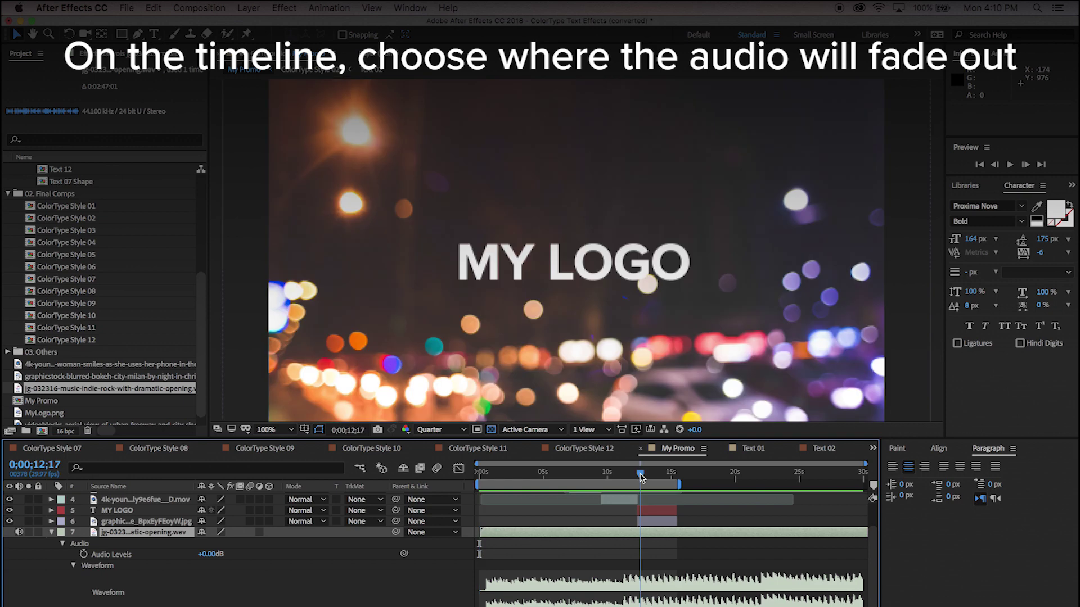
Step: Keyframe Audio Levels at 0 dB at 12;14 and -20 dB at 15;11
drag(641, 478, 639, 477)
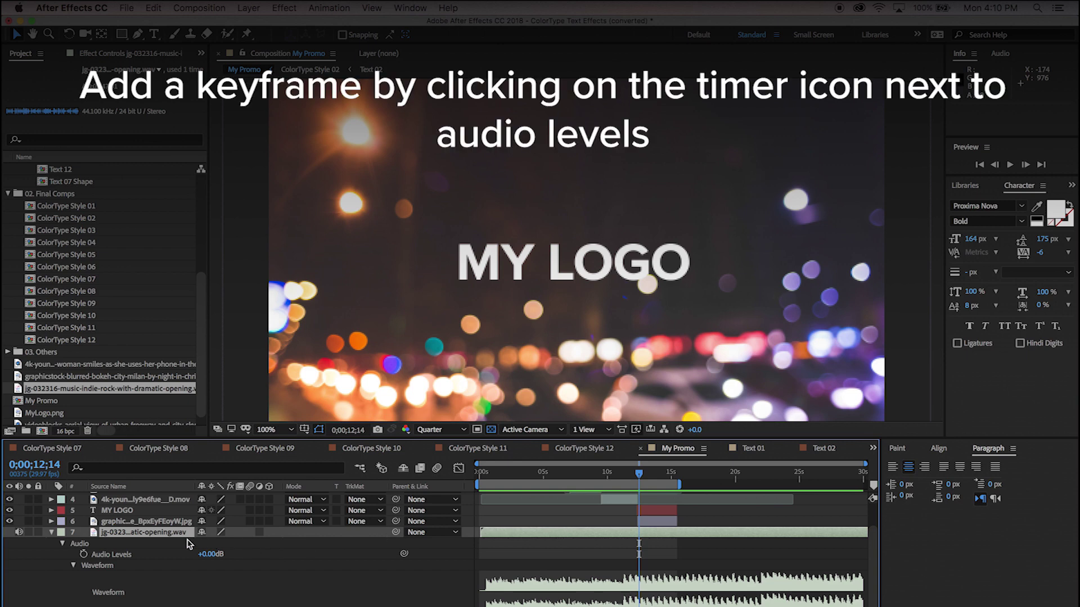
click(84, 555)
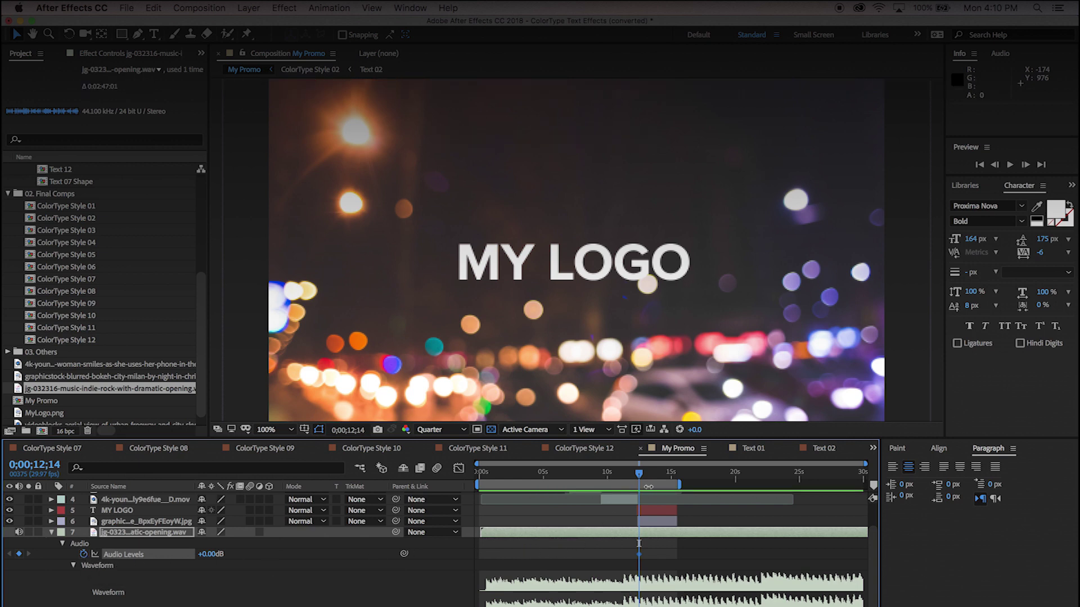
drag(642, 477, 678, 478)
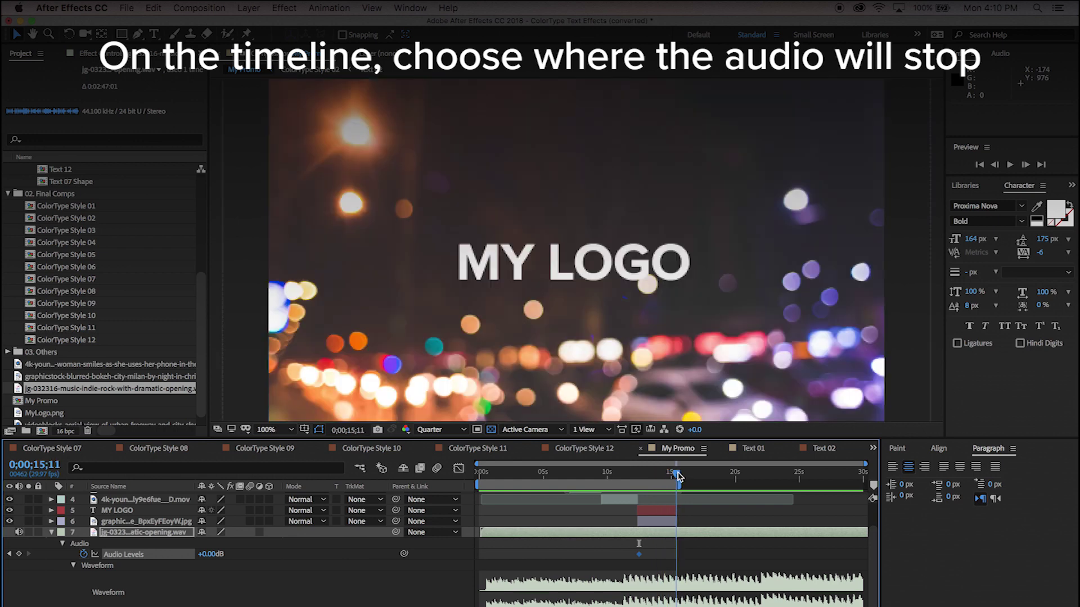
click(207, 555)
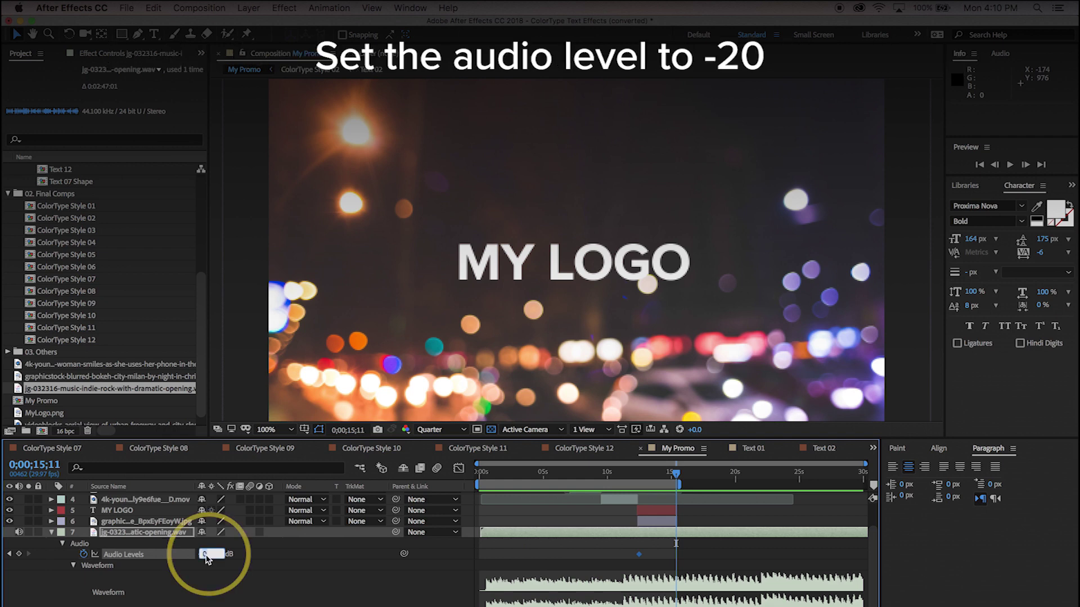
text(-20)
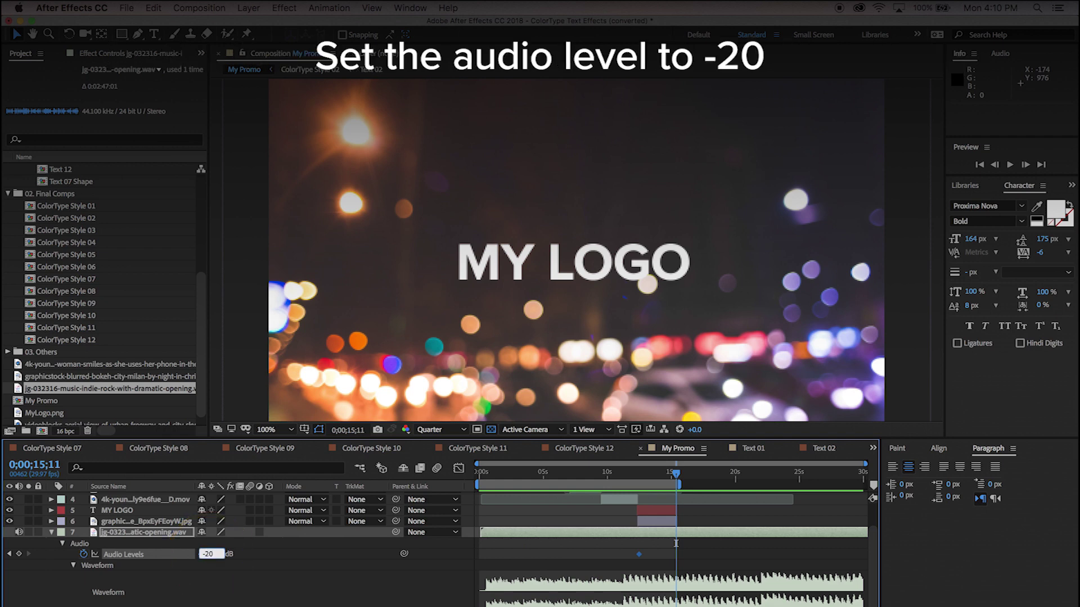
key(Return)
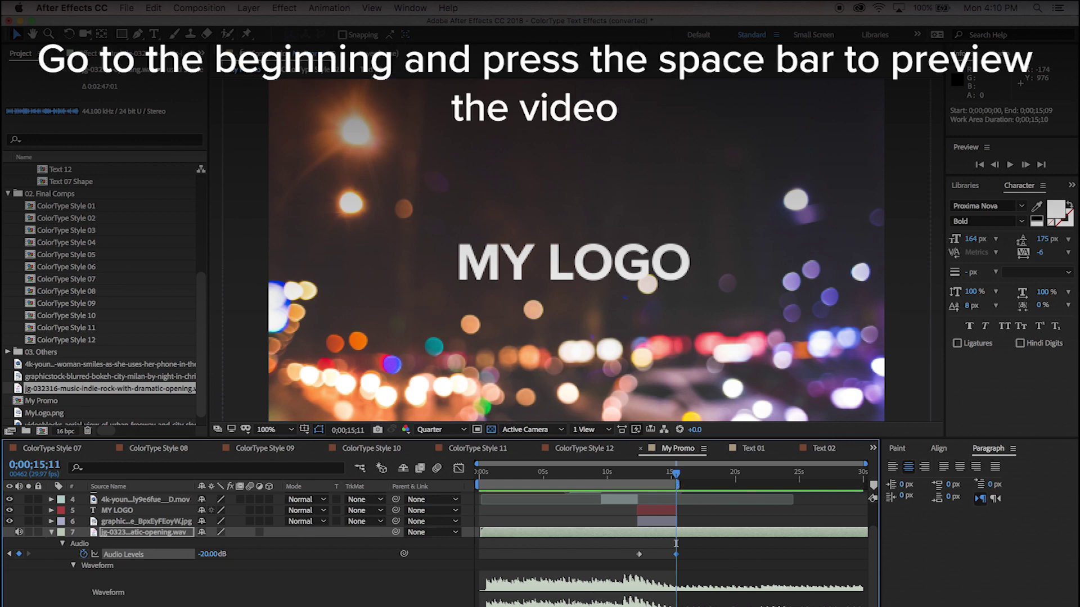
drag(509, 475, 461, 483)
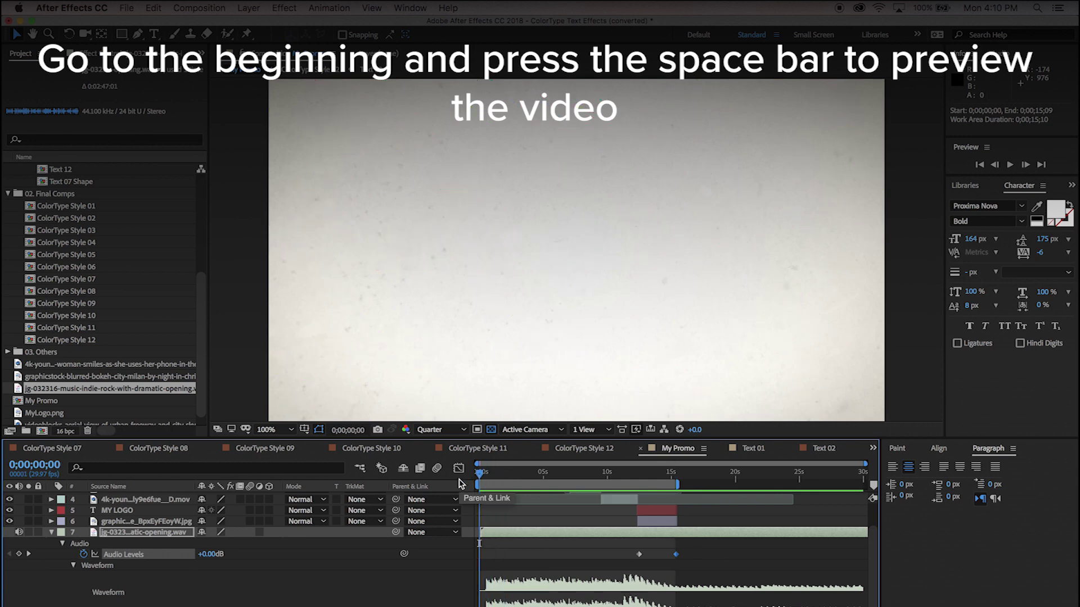
Step: Play My Promo from 0 to check the white MY LOGO title and music fade, then stop
key(space)
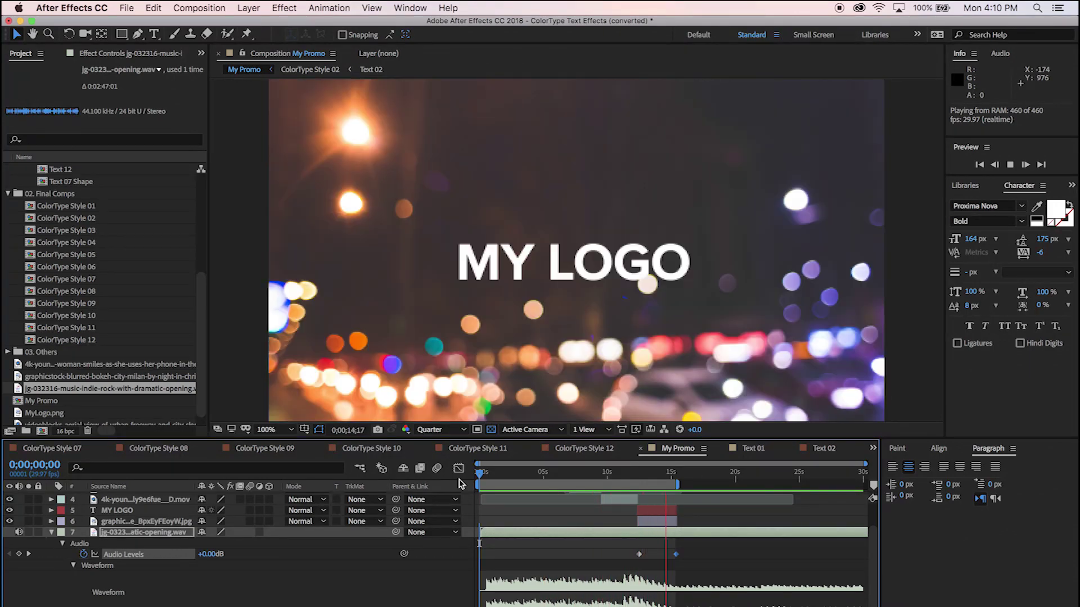
key(space)
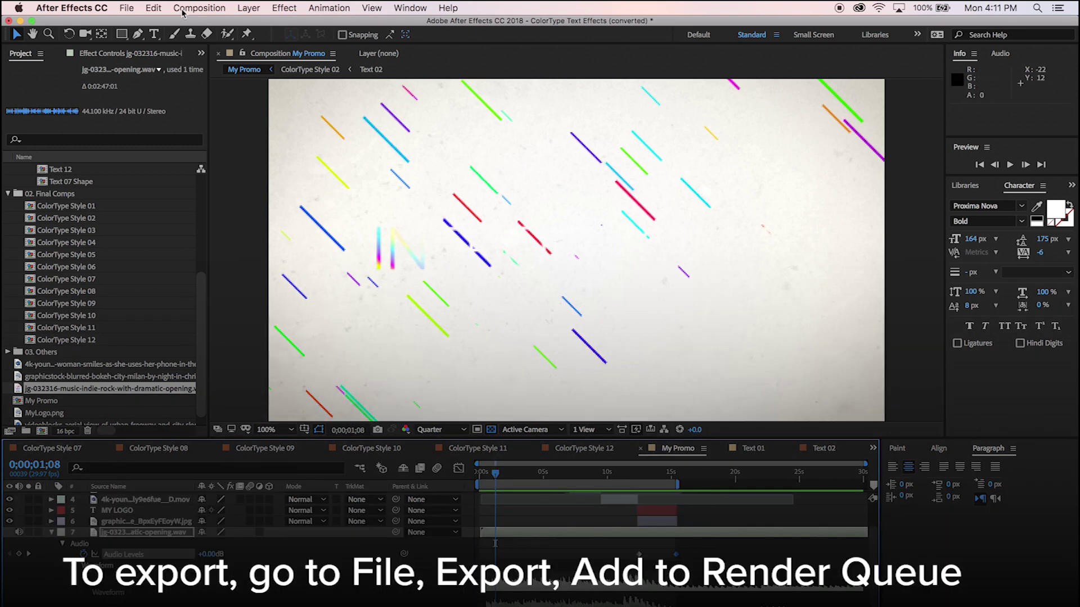
Step: Add the My Promo comp to the Render Queue via File > Export
click(129, 7)
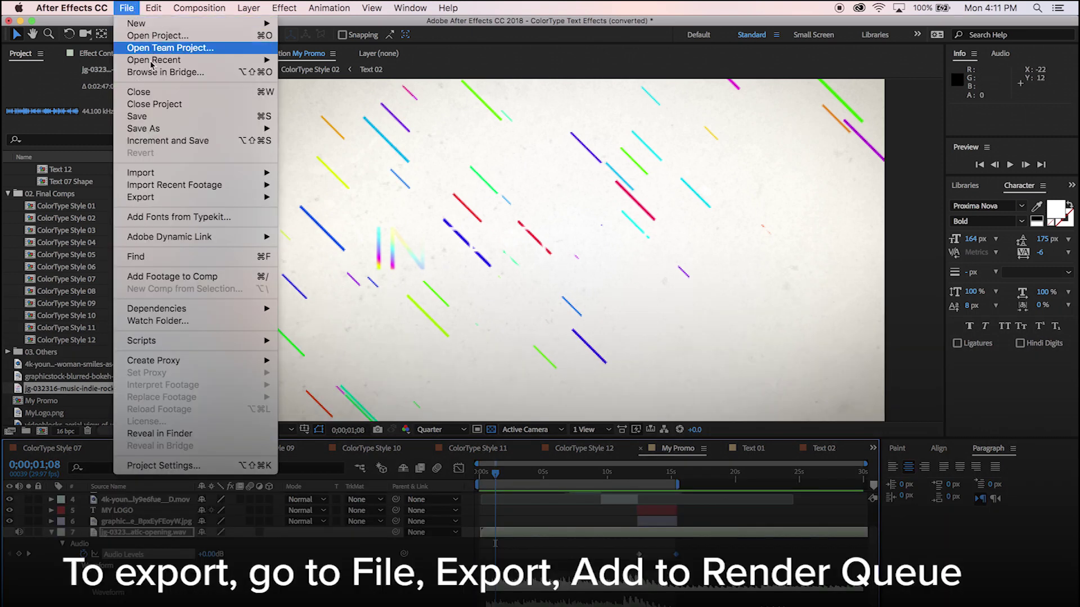
mouse_move(189, 196)
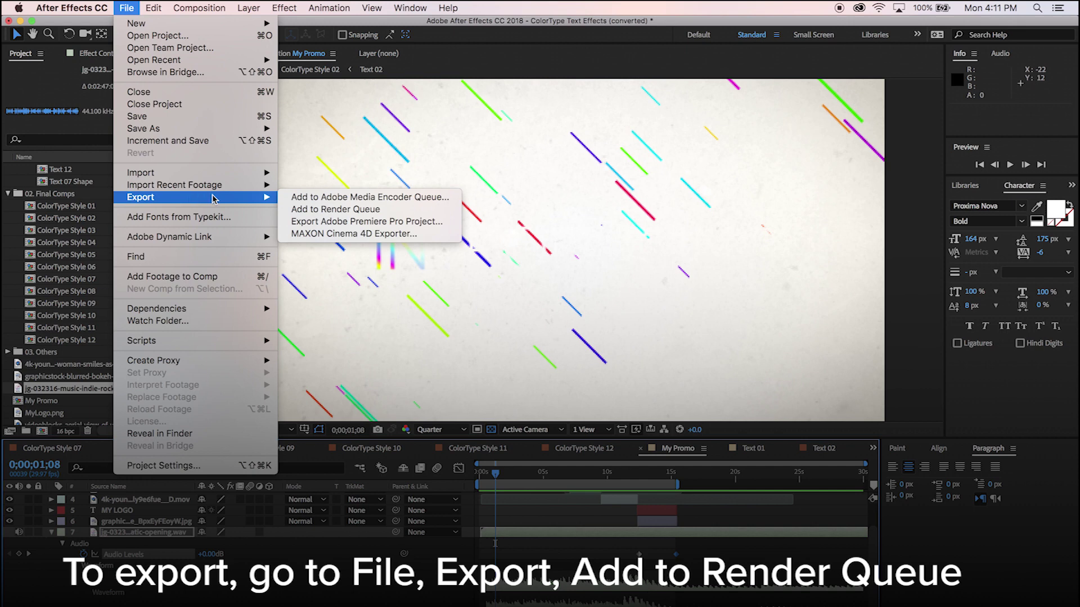
click(386, 210)
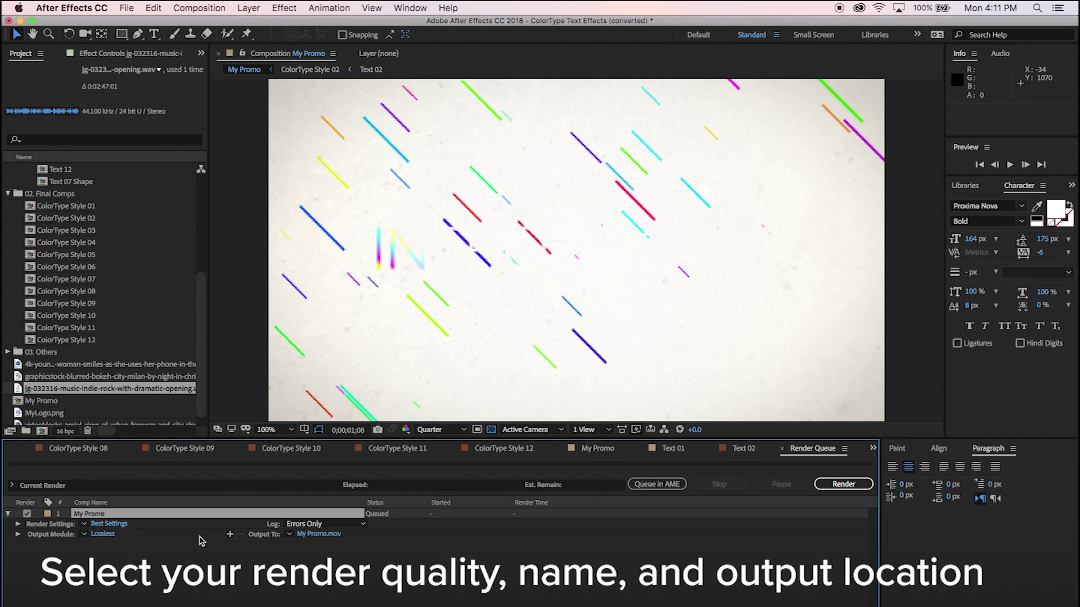
Step: Set the output file to My Promo.mov on the Desktop and start rendering
click(318, 534)
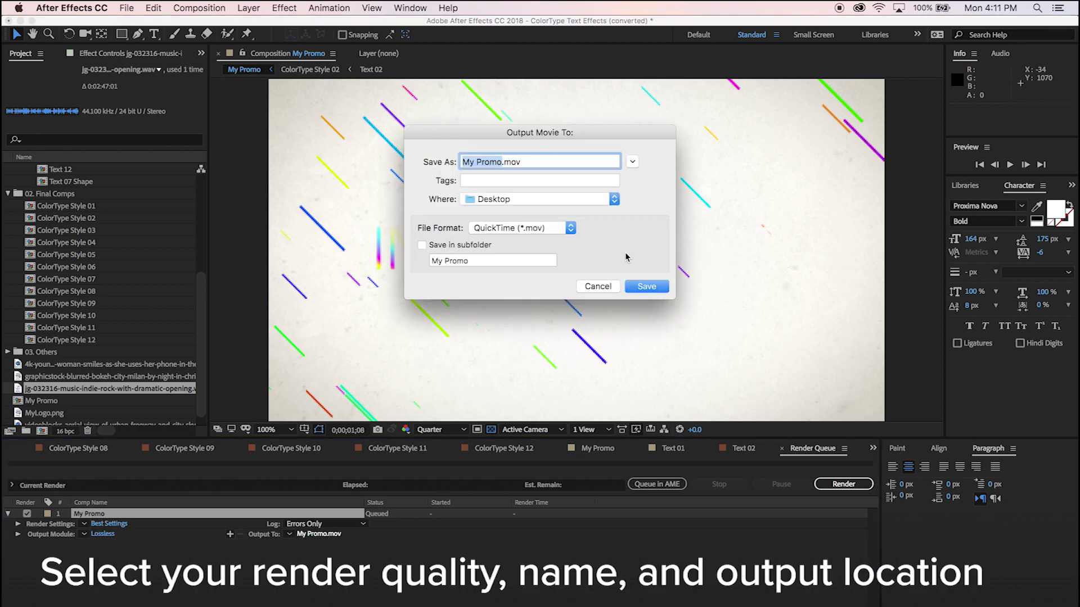
click(646, 287)
click(828, 487)
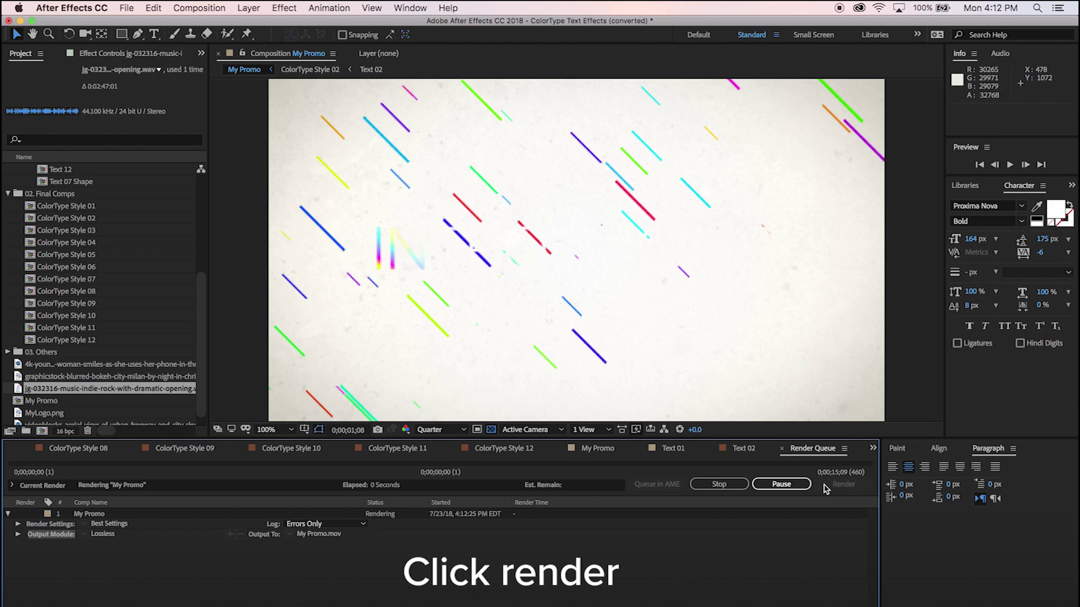